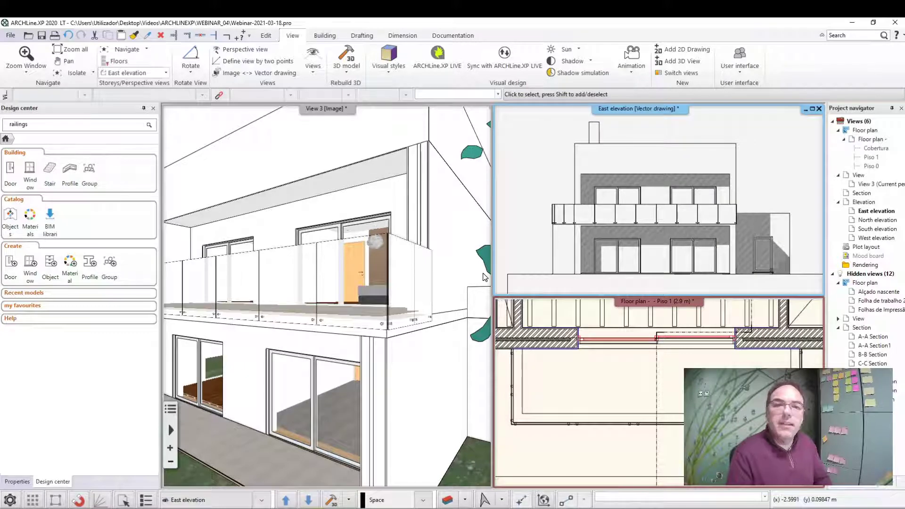
- Zoom the 3D view and east elevation to inspect the base of the railing panels
left_click(417, 328)
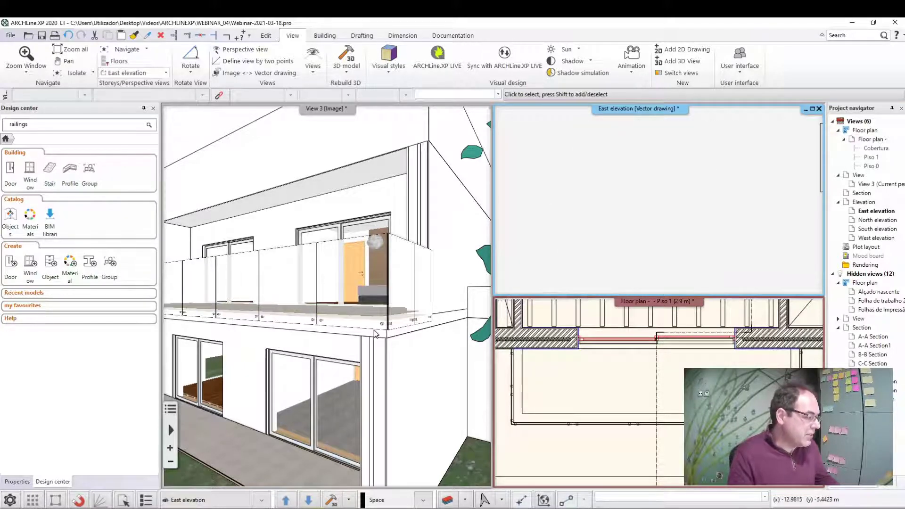
scroll(417, 328, "up", 2)
scroll(418, 329, "up", 2)
scroll(418, 328, "up", 2)
scroll(417, 328, "down", 3)
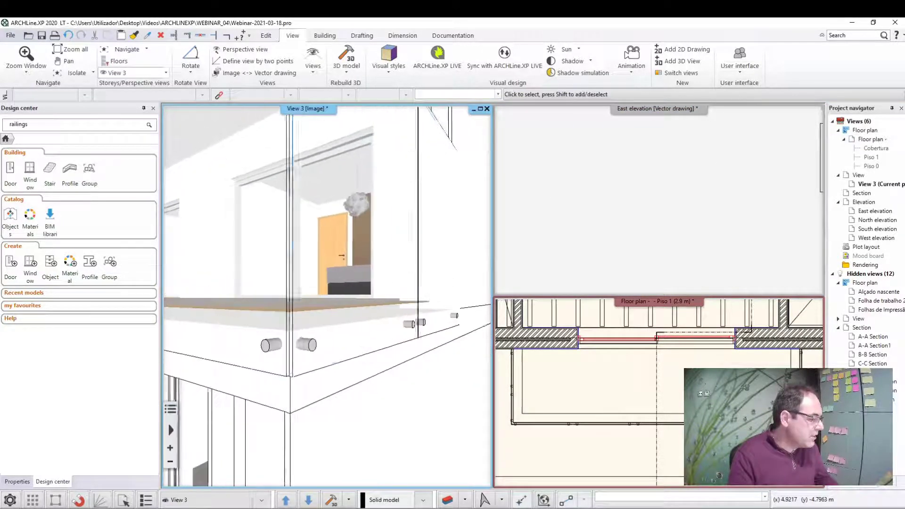
left_click(664, 273)
scroll(684, 235, "up", 2)
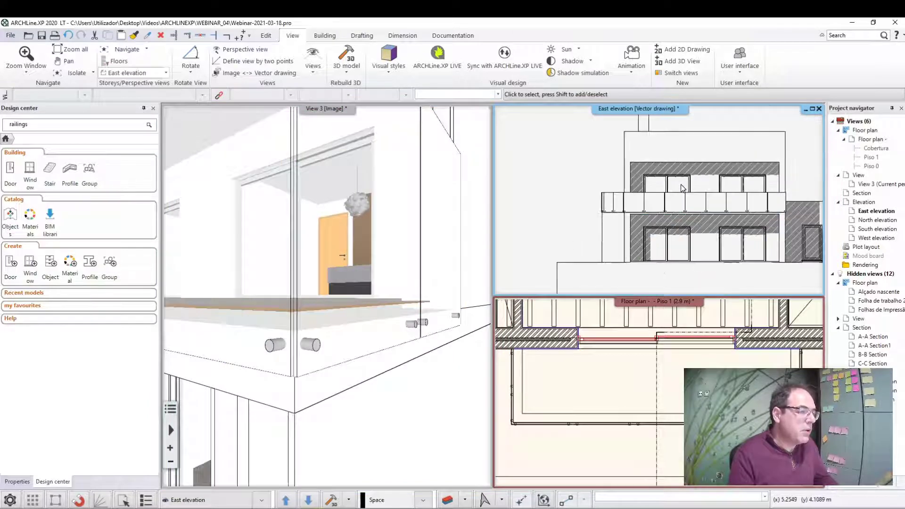
scroll(693, 222, "up", 2)
scroll(696, 218, "up", 2)
middle_click_drag(696, 218, 744, 268)
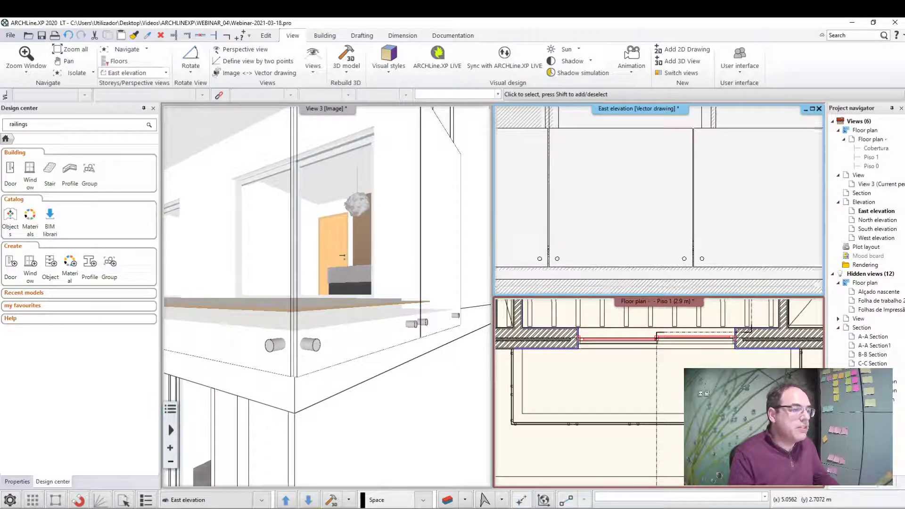
scroll(714, 235, "down", 2)
- Orbit the 3D view around the balcony corner to see the glass railing
left_click(364, 367)
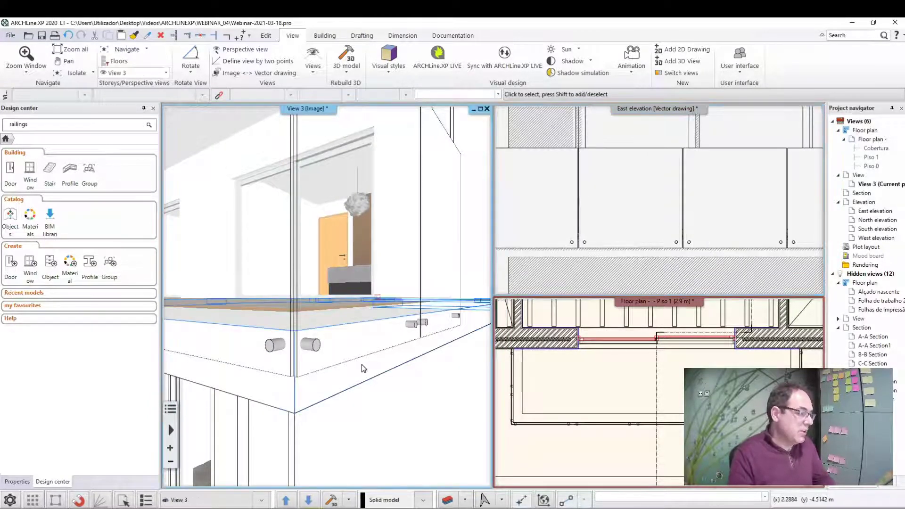
scroll(375, 360, "down", 2)
scroll(379, 367, "down", 2)
scroll(379, 367, "down", 2)
scroll(391, 377, "down", 2)
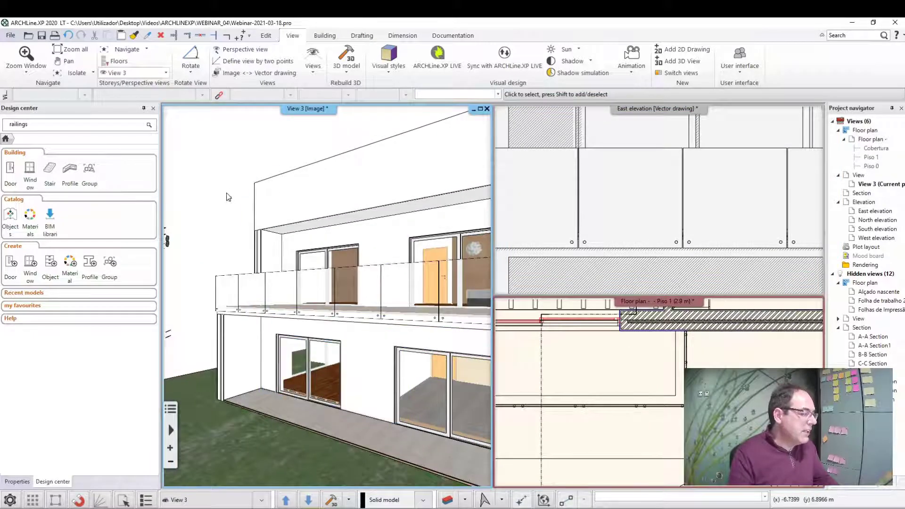
scroll(281, 315, "up", 2)
mouse_move(281, 315)
middle_mouse_down()
mouse_move(360, 325)
mouse_move(351, 340)
middle_mouse_up()
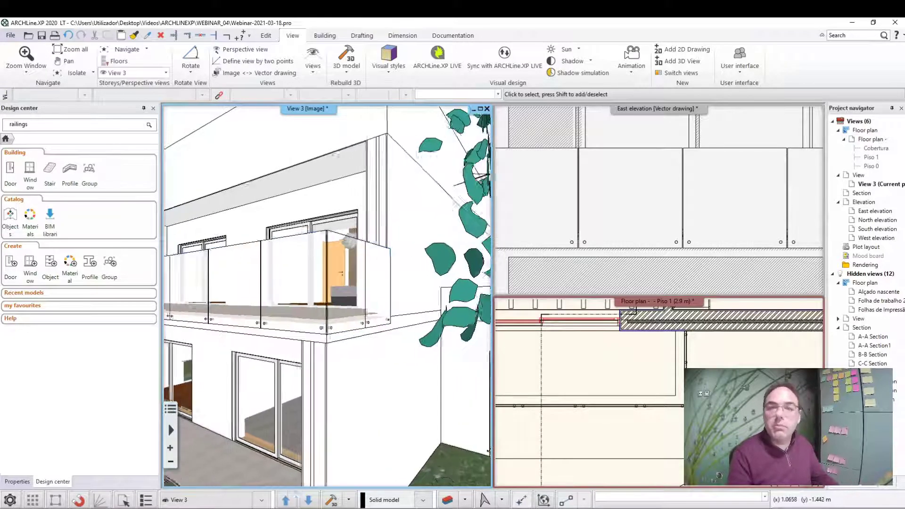
scroll(351, 340, "up", 2)
scroll(350, 356, "up", 2)
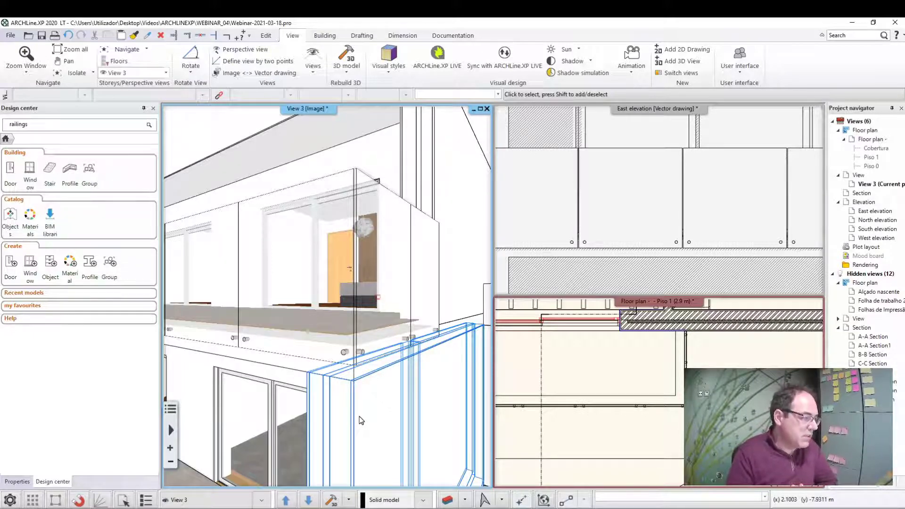
- Open the glass railing's Panels and bars components and select the second cylinder fixing
left_click(300, 256)
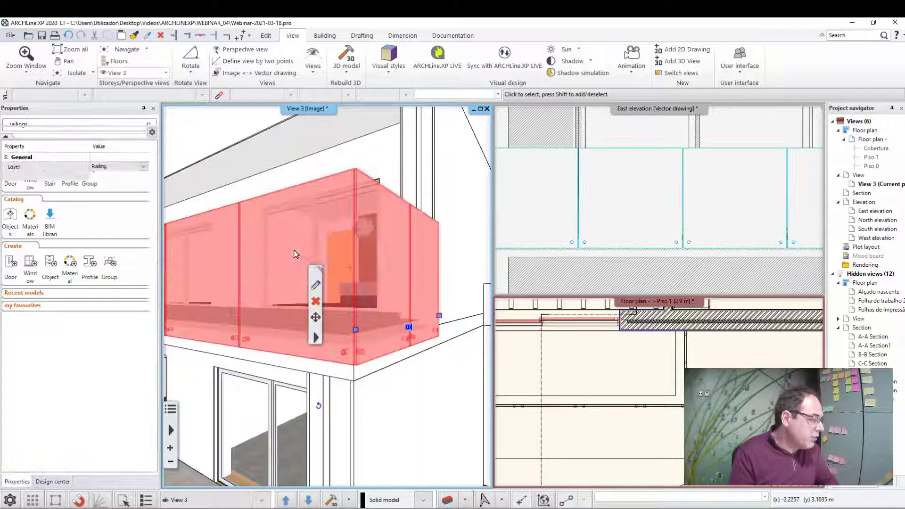
left_click(316, 287)
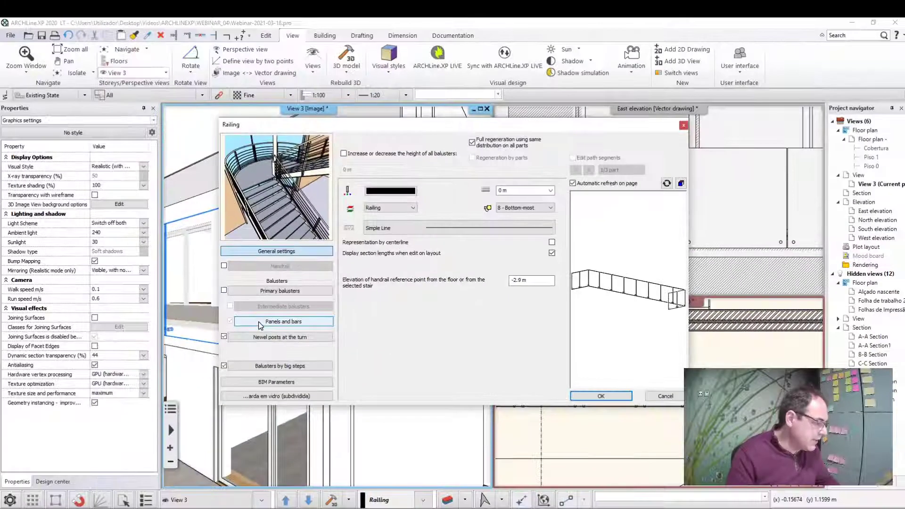
left_click(262, 327)
left_click(288, 168)
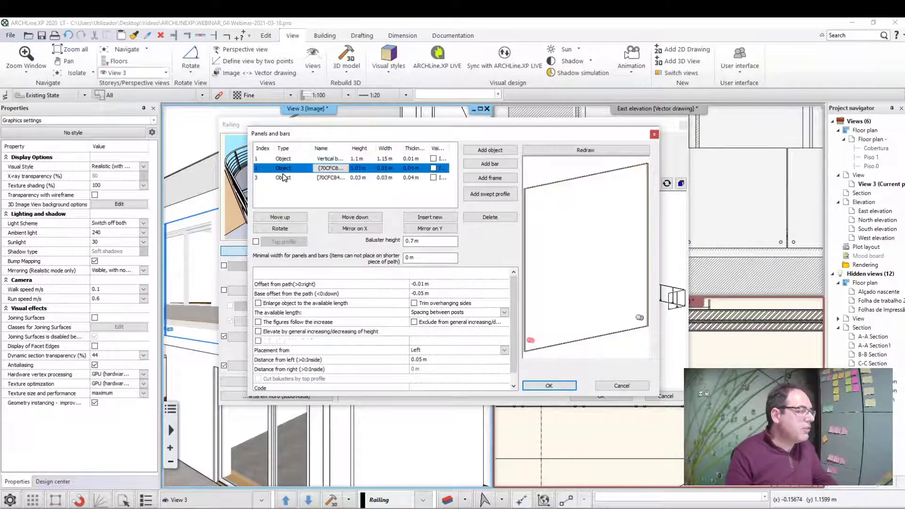
left_click(288, 168)
scroll(550, 347, "up", 2)
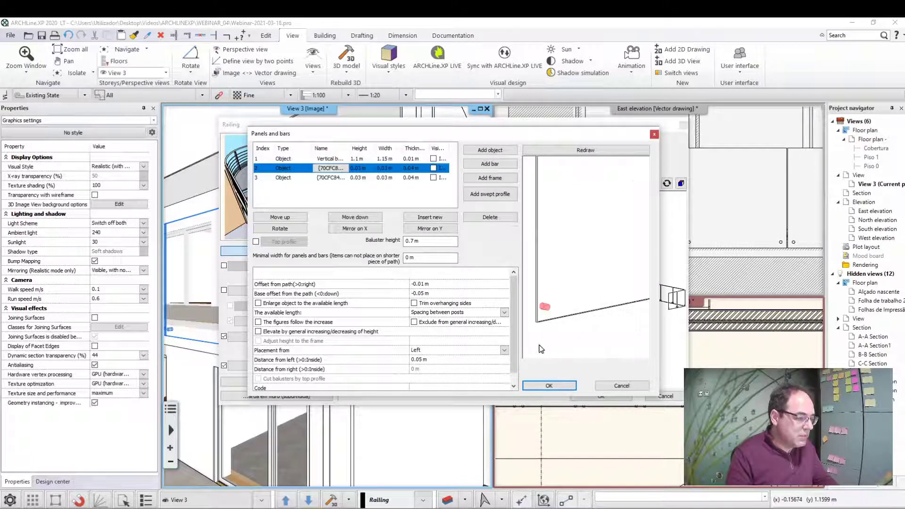
scroll(561, 321, "up", 2)
scroll(570, 293, "up", 2)
scroll(582, 269, "up", 2)
scroll(581, 268, "down", 2)
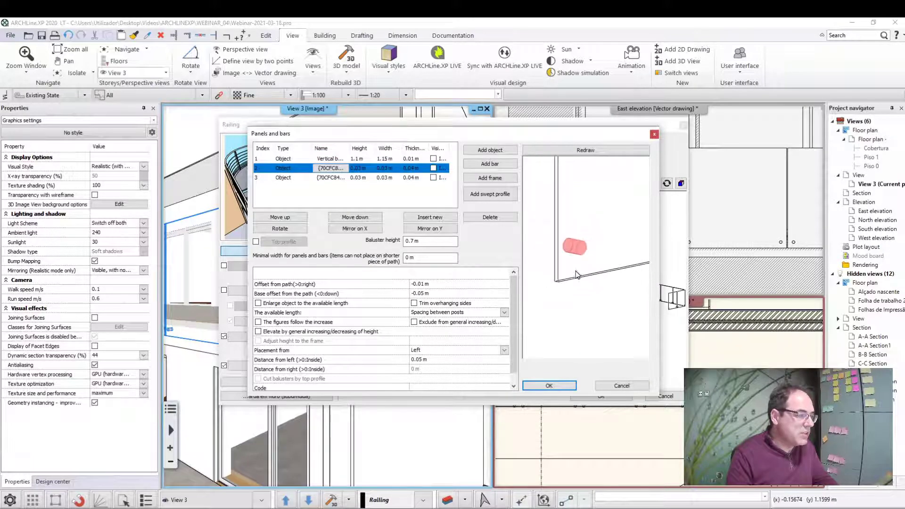
scroll(587, 275, "down", 2)
scroll(594, 285, "down", 2)
scroll(601, 295, "down", 2)
scroll(602, 296, "down", 1)
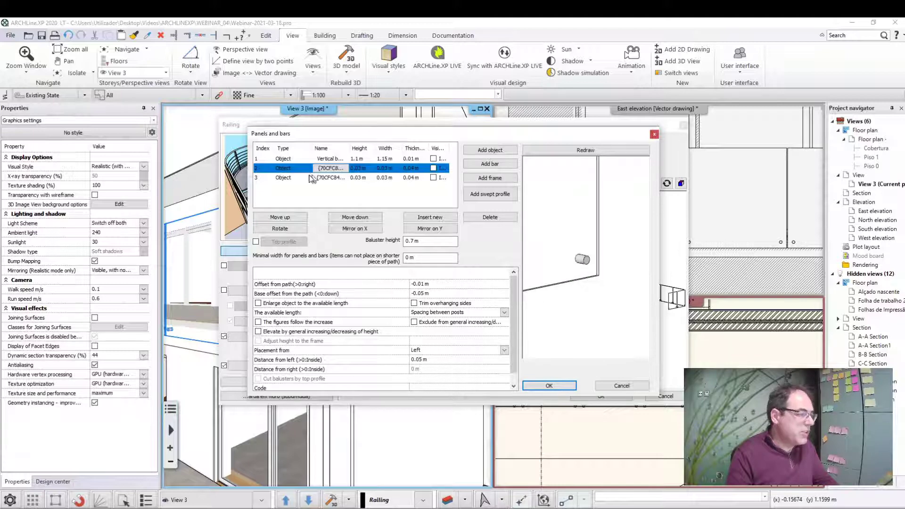
- Delete both cylinder fixing rows (2 and 3), leaving only the glass panel, and confirm
left_click(287, 178)
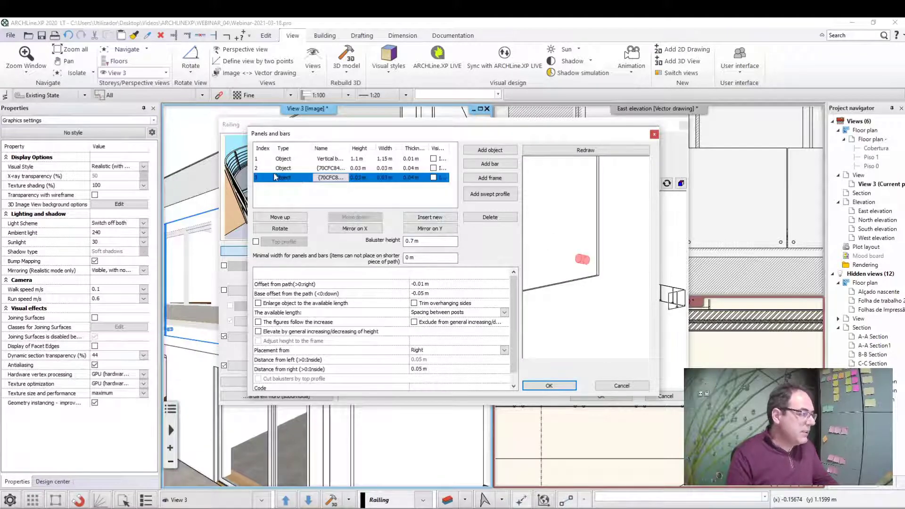
left_click(299, 169)
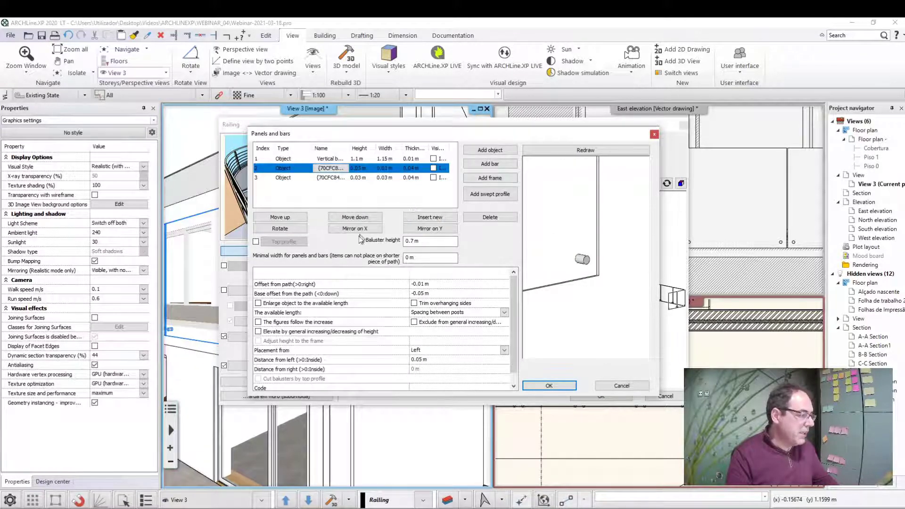
left_click(489, 217)
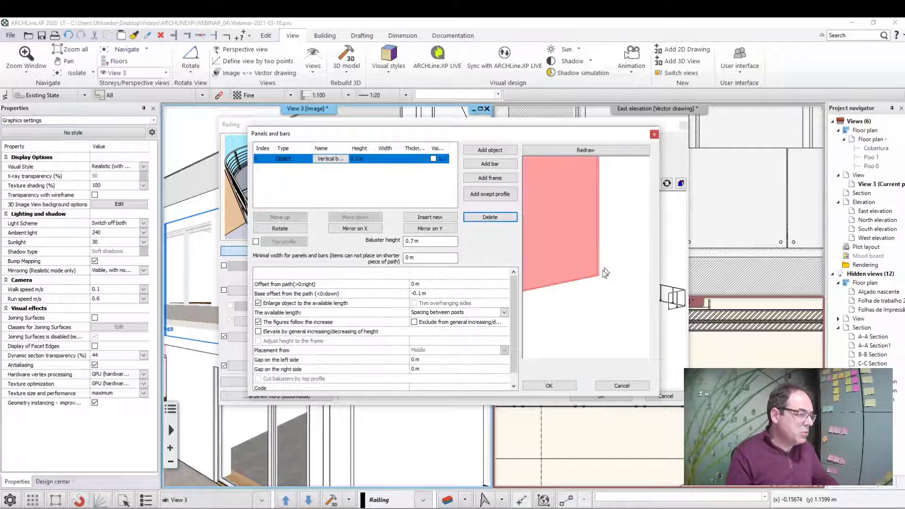
mouse_move(596, 315)
left_mouse_down()
mouse_move(604, 309)
mouse_move(579, 238)
left_mouse_up()
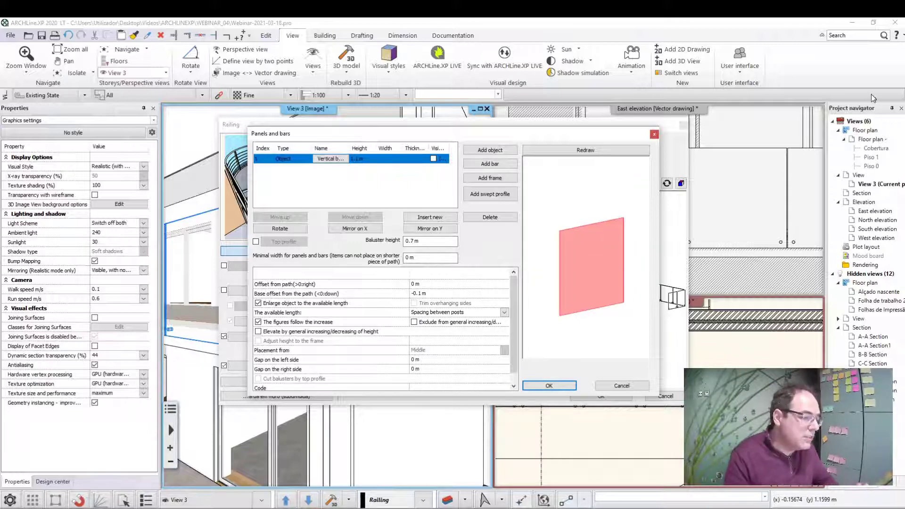
left_click(549, 385)
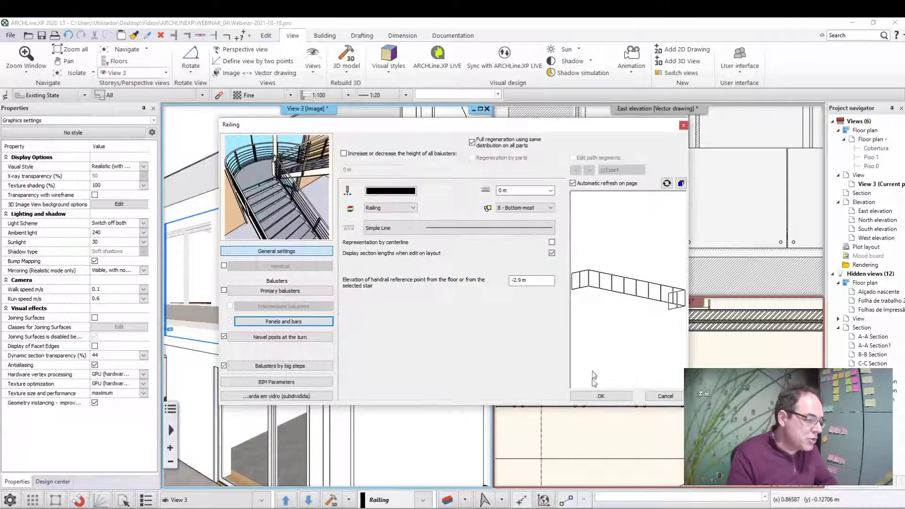
left_click(601, 396)
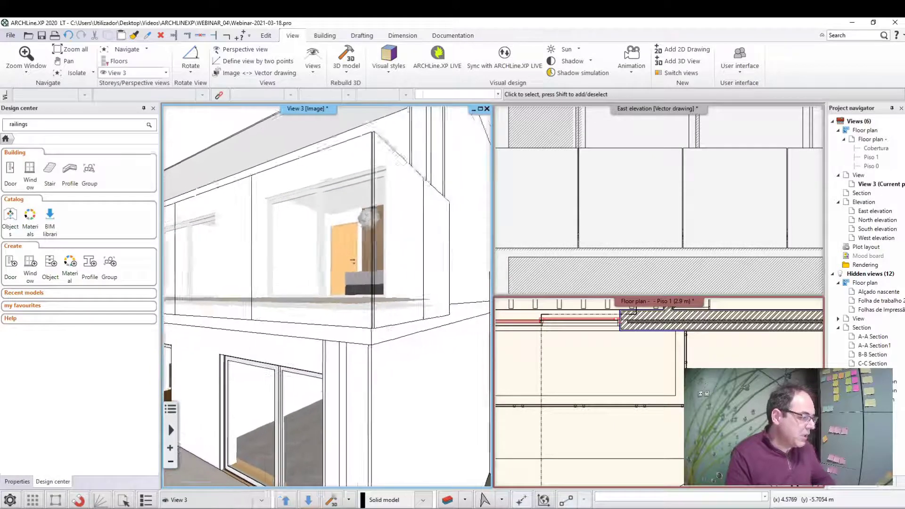
- Orbit the 3D view and bring up 3D basic solids from the Drafting tab's 3D tools
middle_click_drag(330, 330, 407, 399)
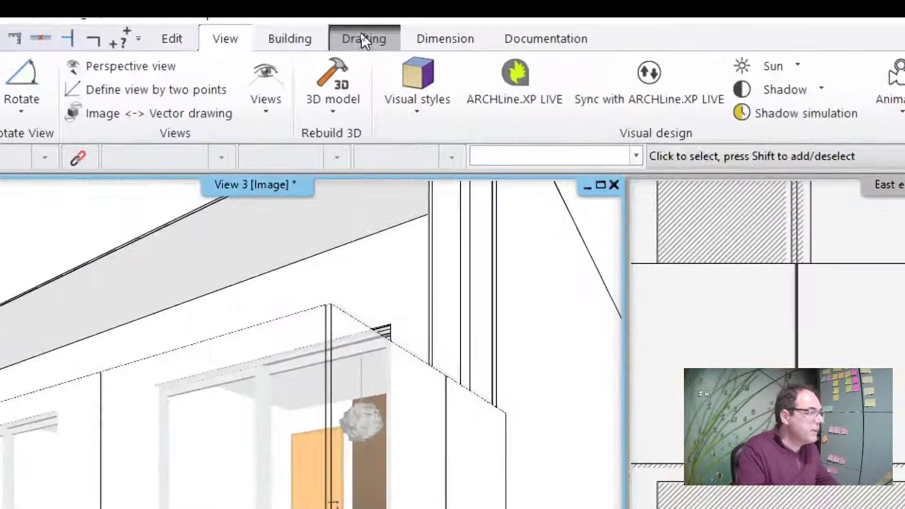
left_click(362, 37)
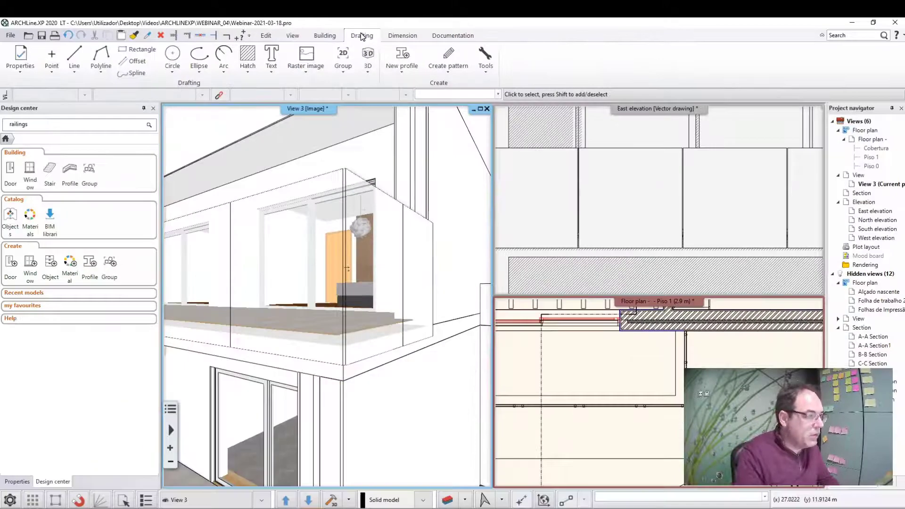
left_click(364, 74)
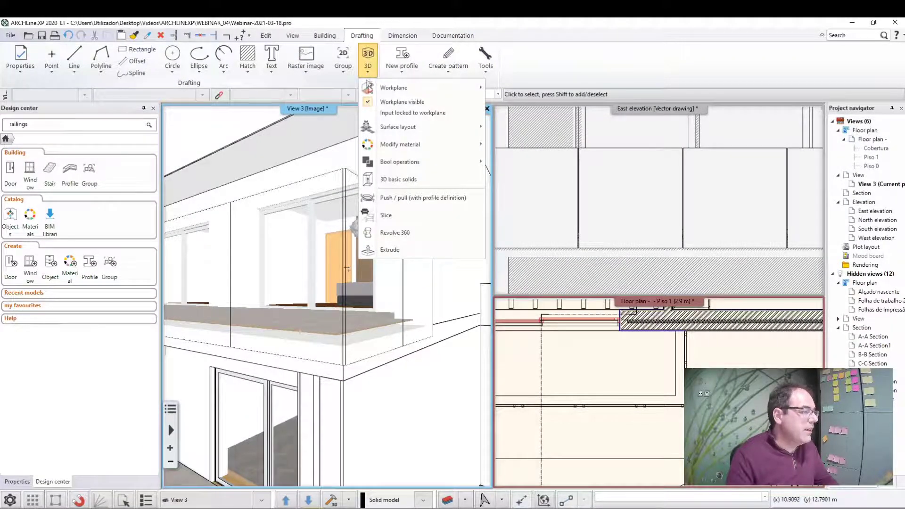
left_click(391, 180)
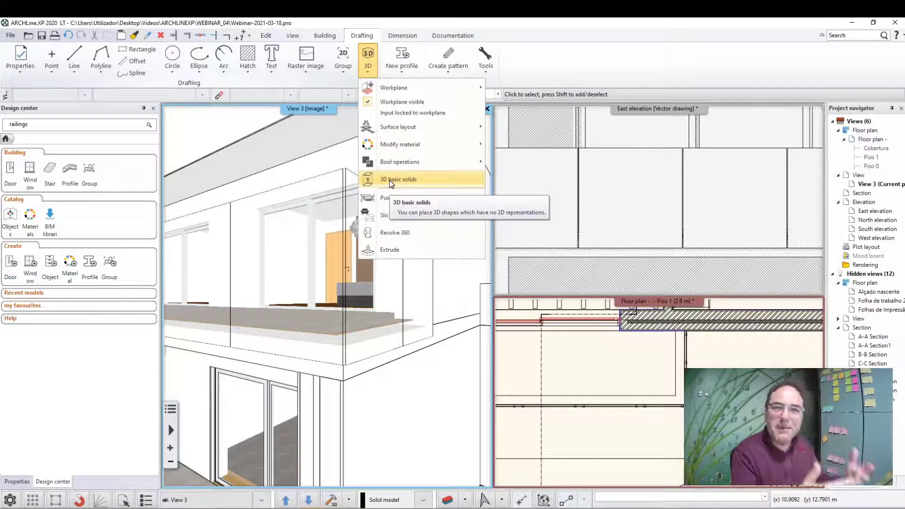
- Preview the sphere, cone, cap and truncated sphere shapes, then choose Cylinder as the solid
left_click(390, 180)
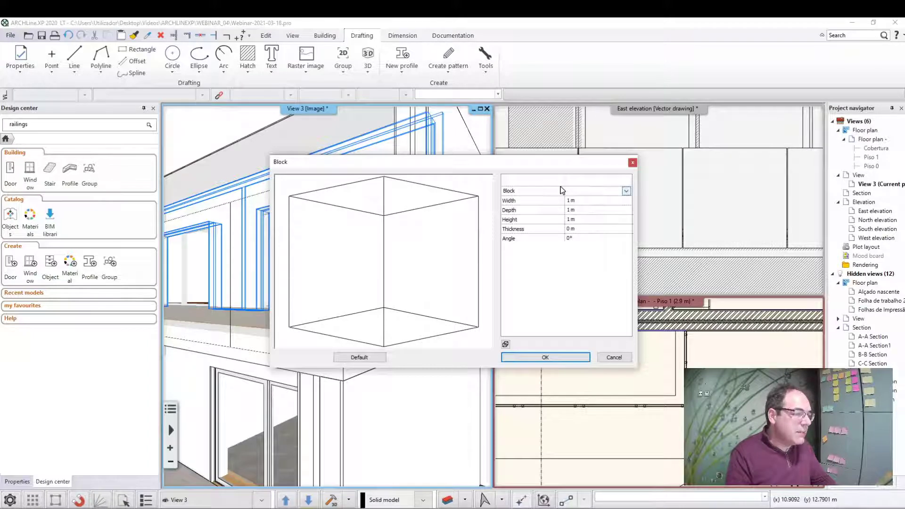
left_click(564, 191)
left_click(549, 217)
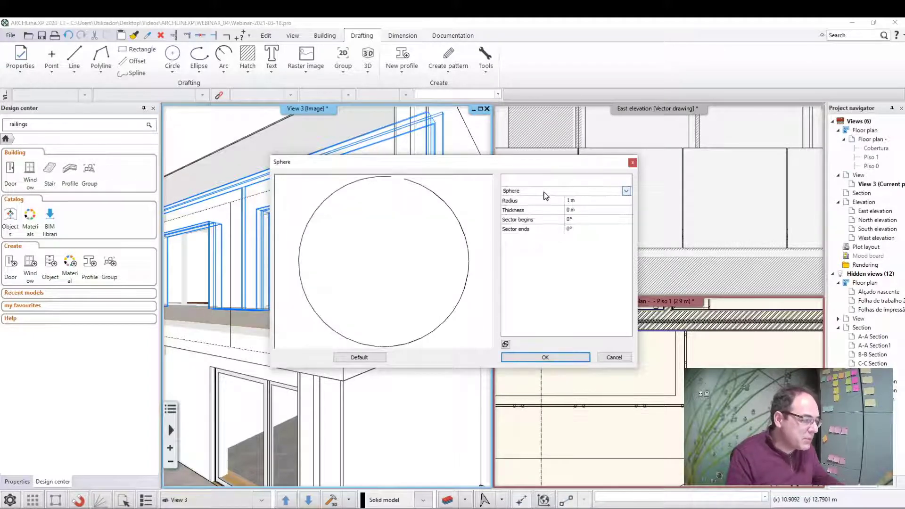
left_click(545, 191)
left_click(539, 215)
left_click(542, 191)
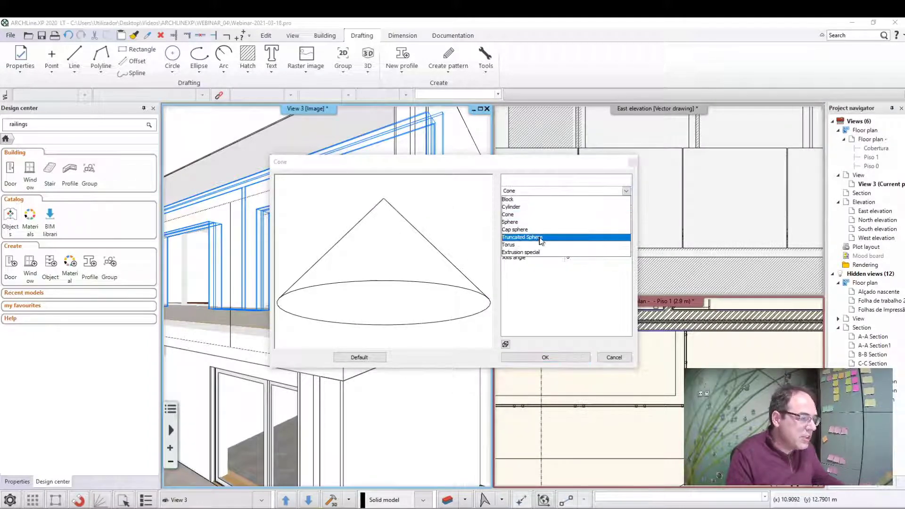
left_click(533, 229)
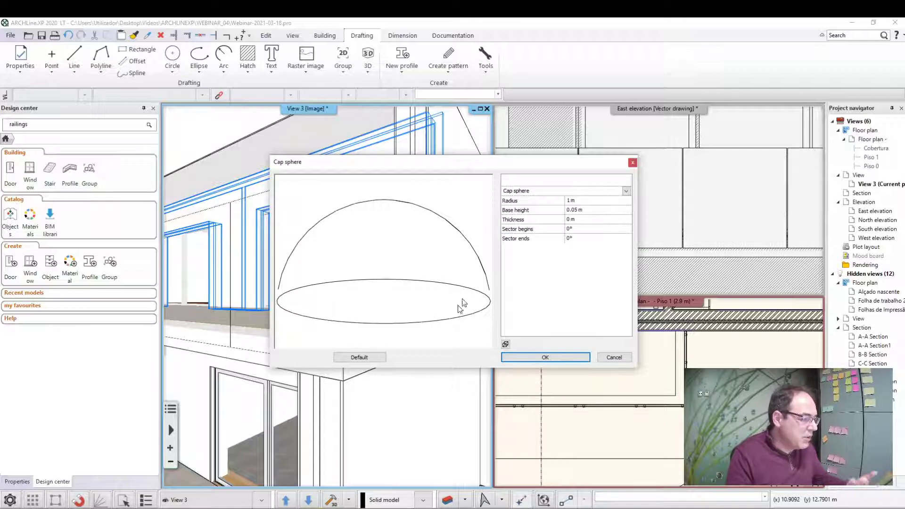
left_click(556, 190)
left_click(541, 241)
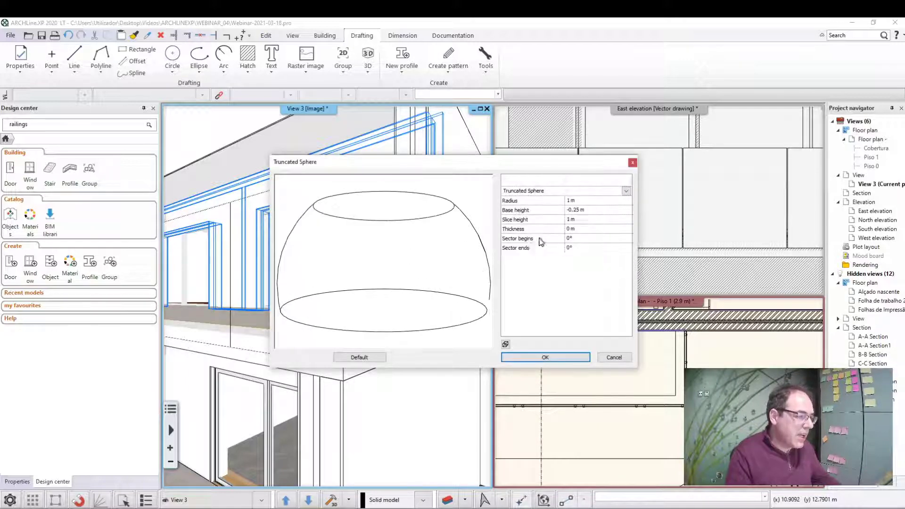
left_click(530, 192)
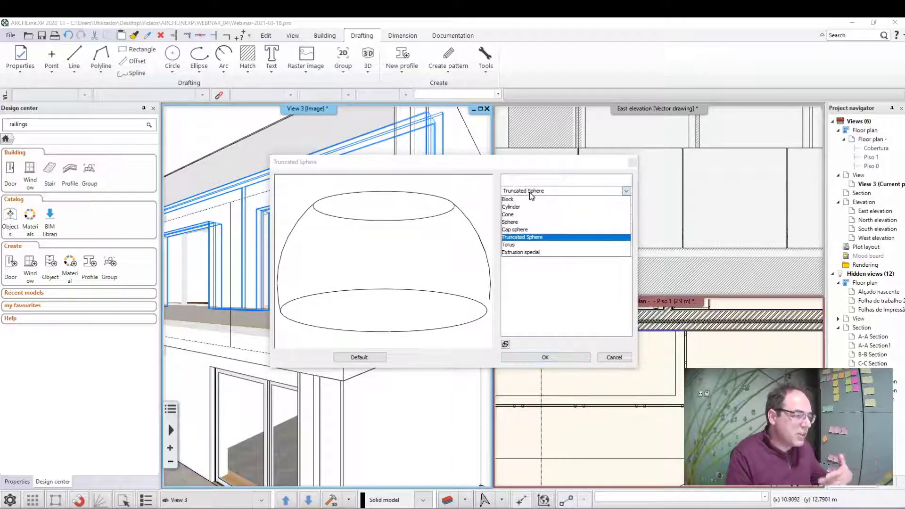
left_click(511, 207)
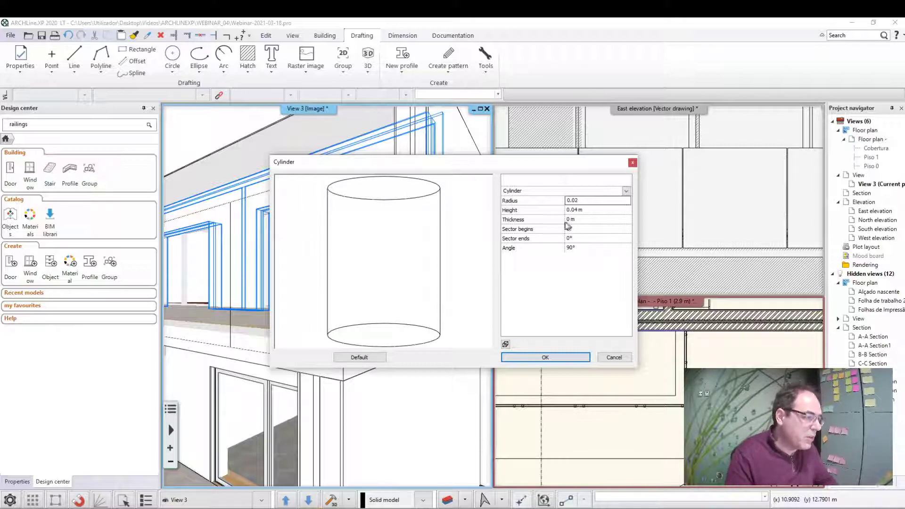
- Set the cylinder to 0.02 m radius and 0.04 m height and accept it
key("Return")
scroll(405, 250, "down", 1)
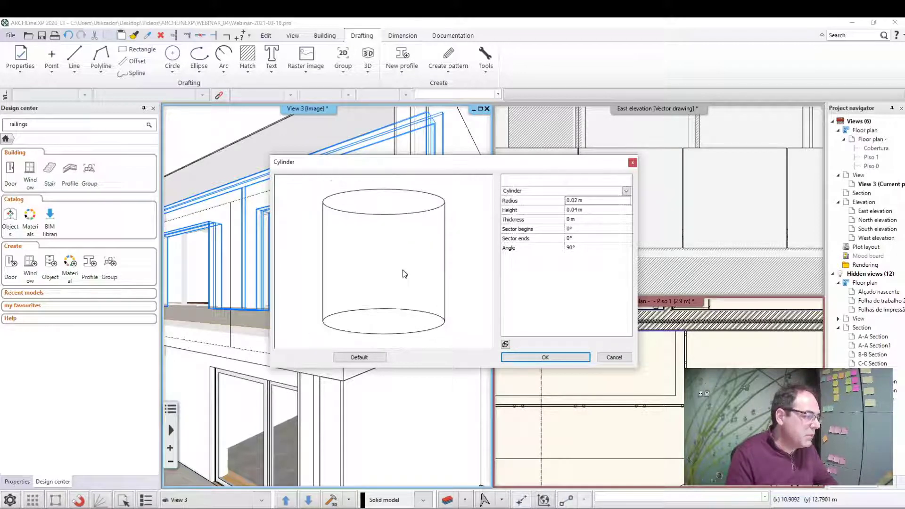
mouse_move(401, 245)
left_mouse_down()
mouse_move(454, 326)
mouse_move(430, 229)
mouse_move(504, 202)
left_mouse_up()
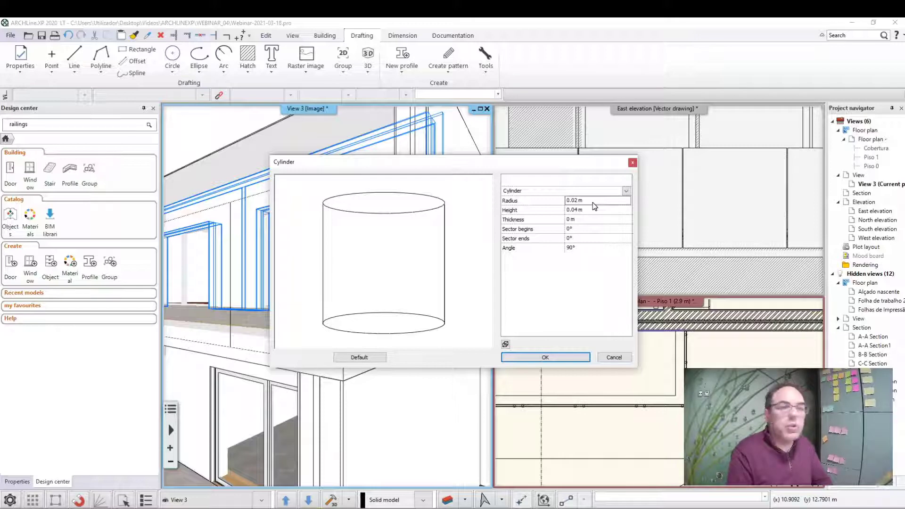
left_click(550, 359)
- Place the cylinder by picking its origin, then the glass panel edge's midpoint
scroll(413, 363, "up", 2)
scroll(384, 389, "up", 2)
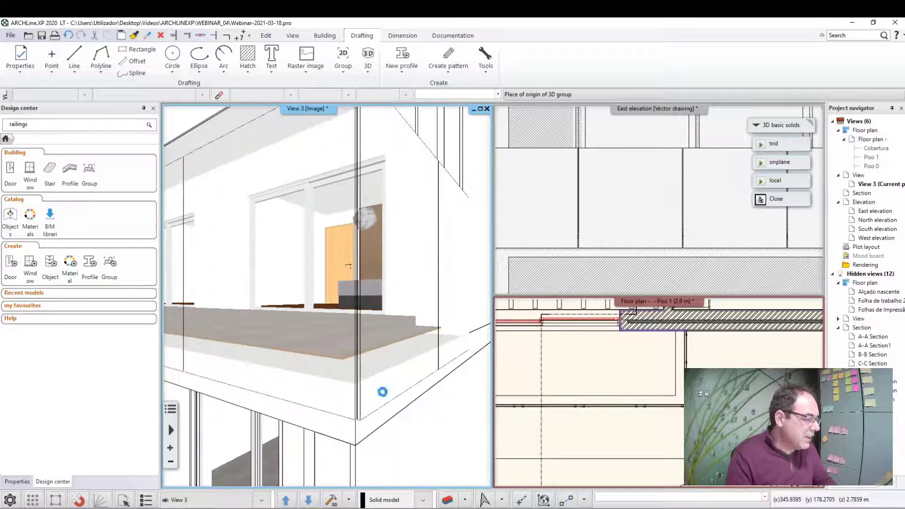
scroll(460, 263, "up", 1)
scroll(370, 356, "up", 1)
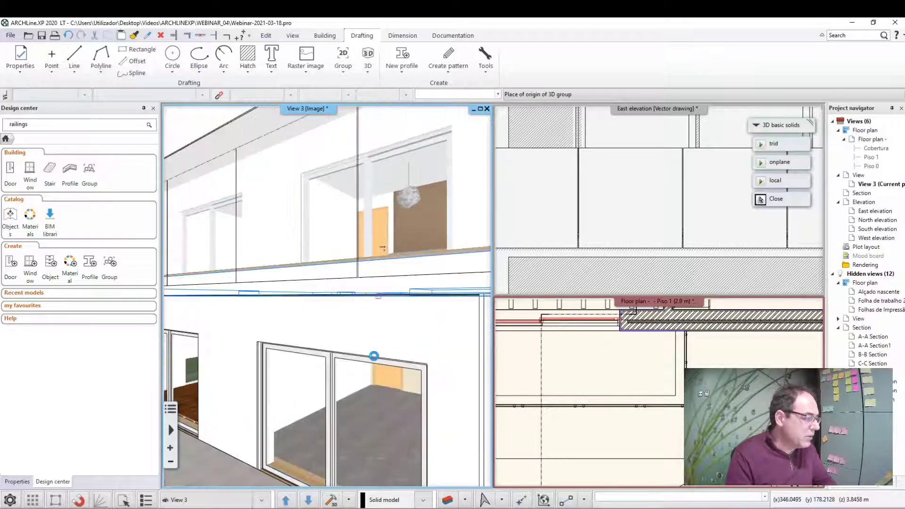
scroll(383, 288, "up", 1)
scroll(382, 292, "up", 1)
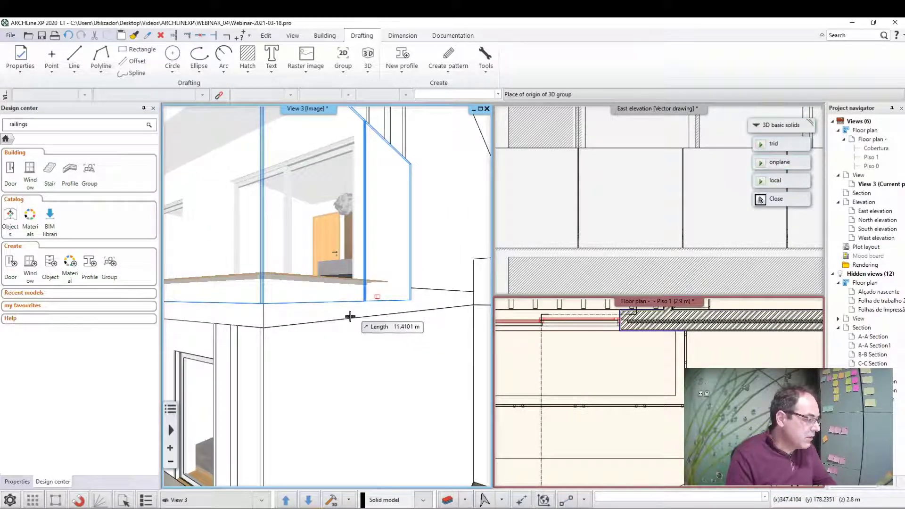
left_click(358, 307)
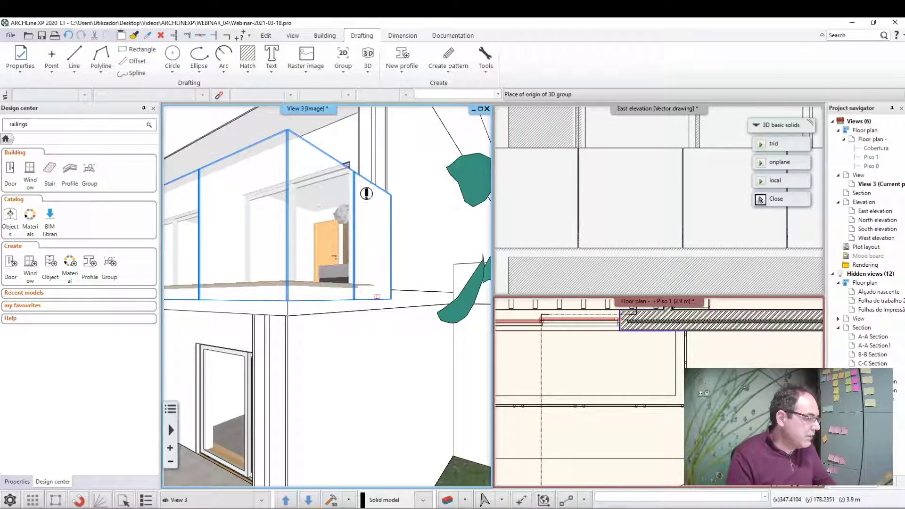
scroll(366, 192, "up", 1)
scroll(365, 192, "up", 1)
scroll(372, 179, "up", 2)
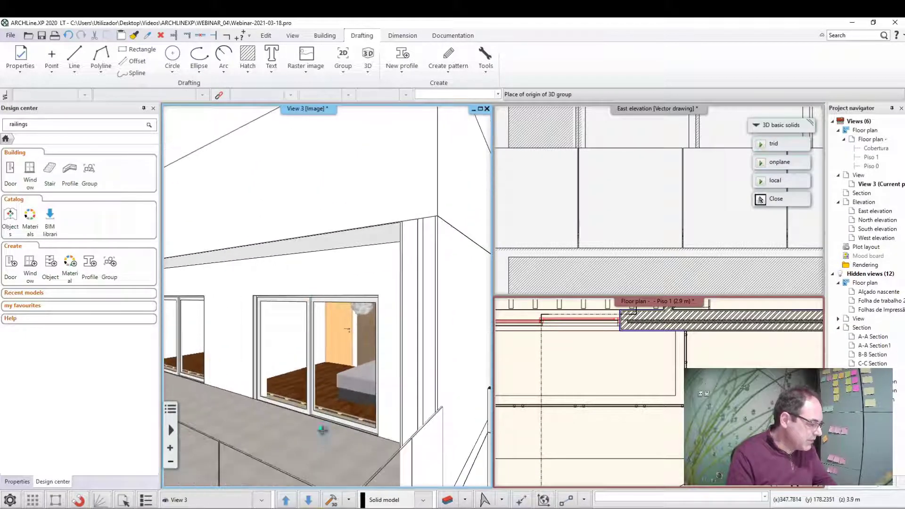
scroll(381, 455, "down", 1)
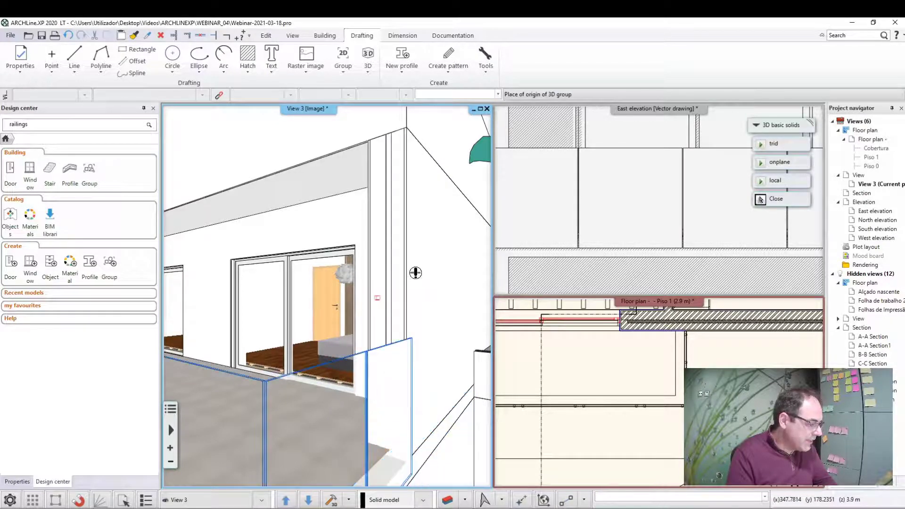
left_click(370, 294)
- Select the placed cylinder to check its properties, then deselect and browse the Edit and View tabs
scroll(377, 296, "up", 3)
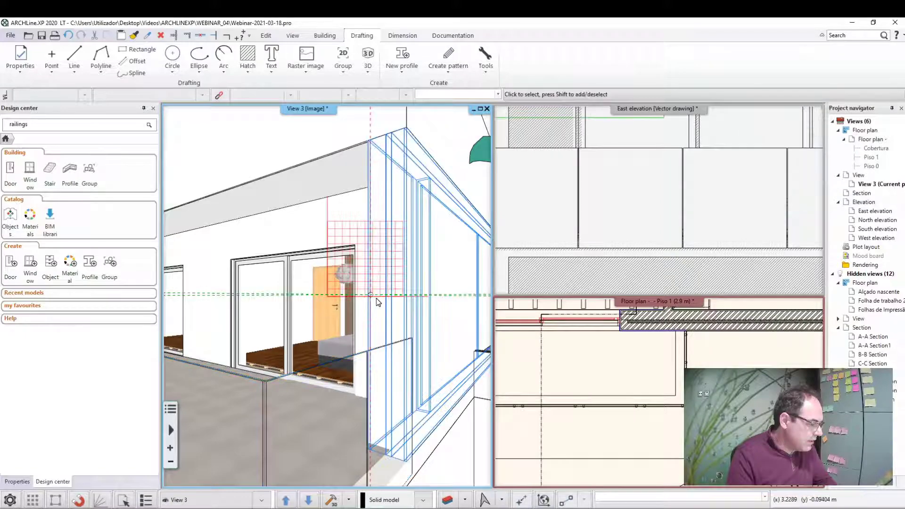
scroll(395, 310, "up", 5)
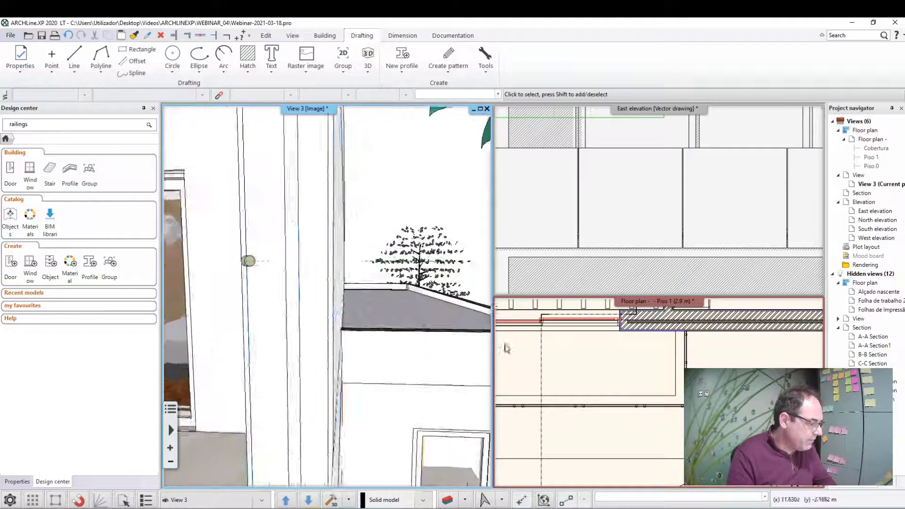
scroll(272, 325, "down", 3)
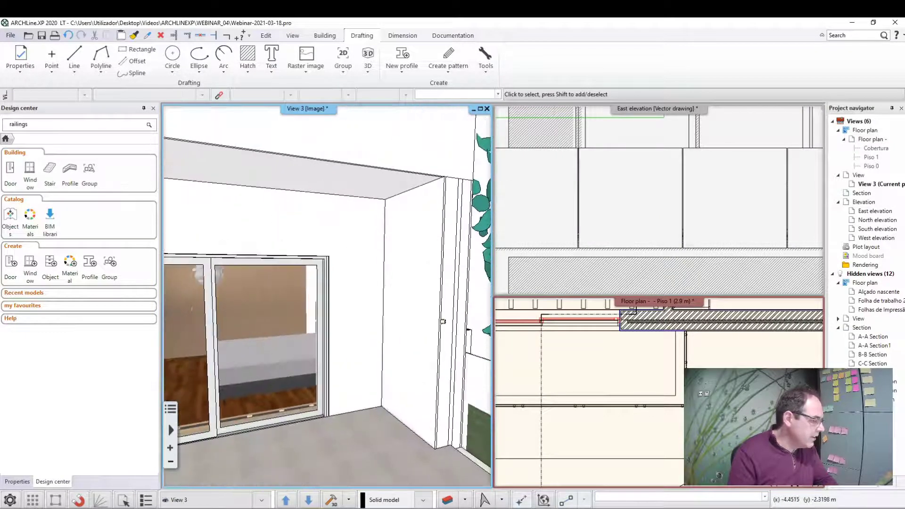
scroll(417, 356, "down", 3)
left_click(443, 349)
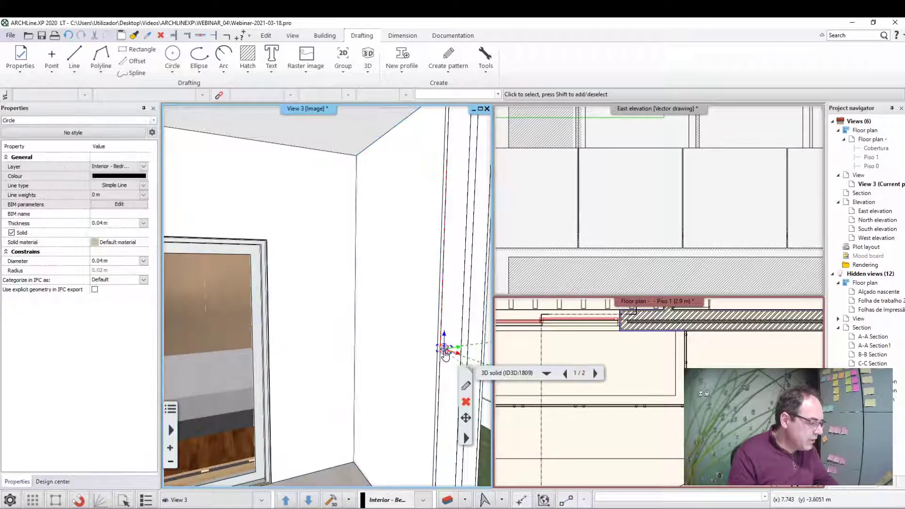
key("Escape")
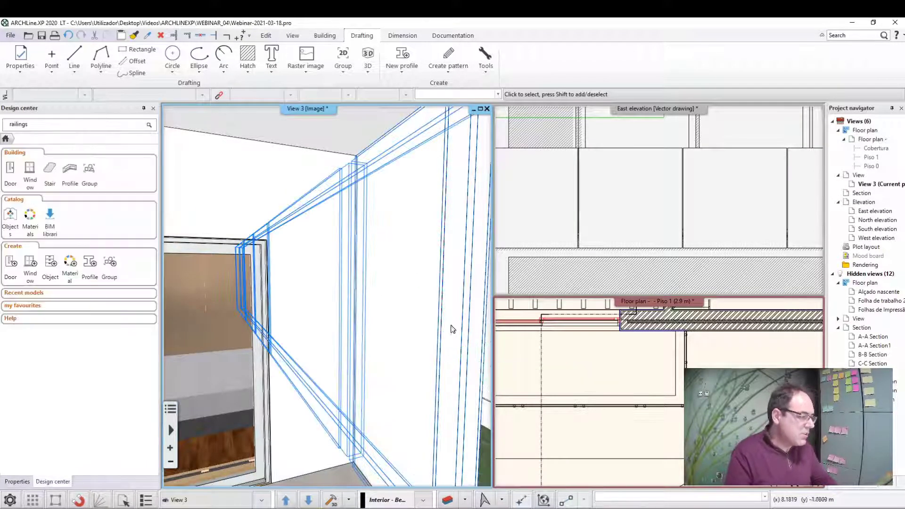
scroll(415, 353, "down", 3)
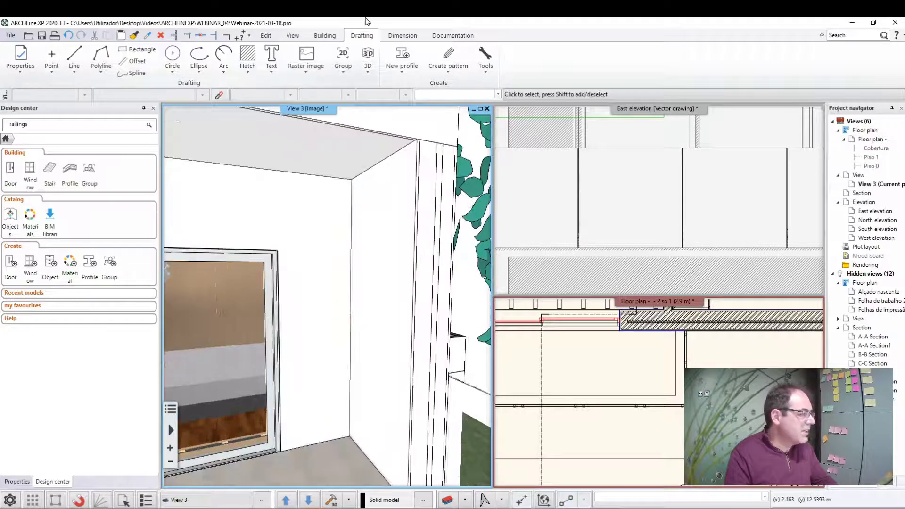
left_click(265, 36)
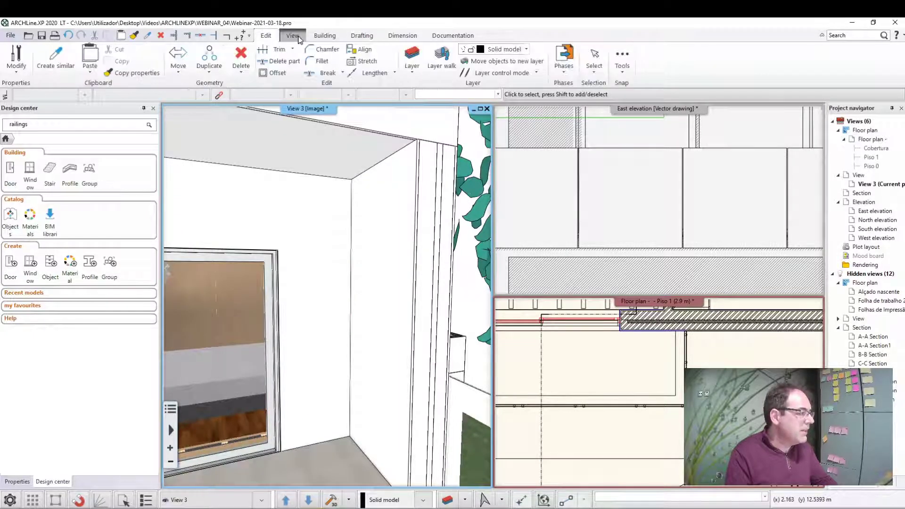
left_click(293, 35)
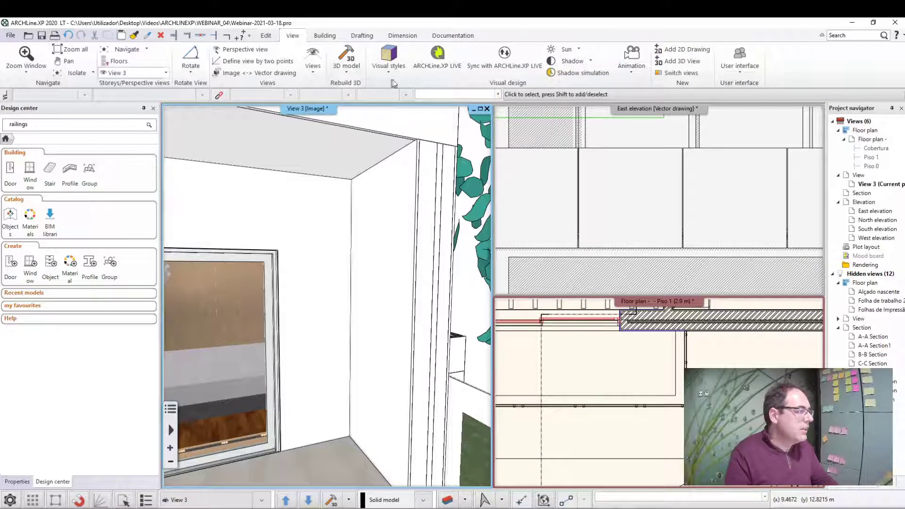
- Reset the workplane origin from the Drafting tab's 3D Workplane options
left_click(266, 36)
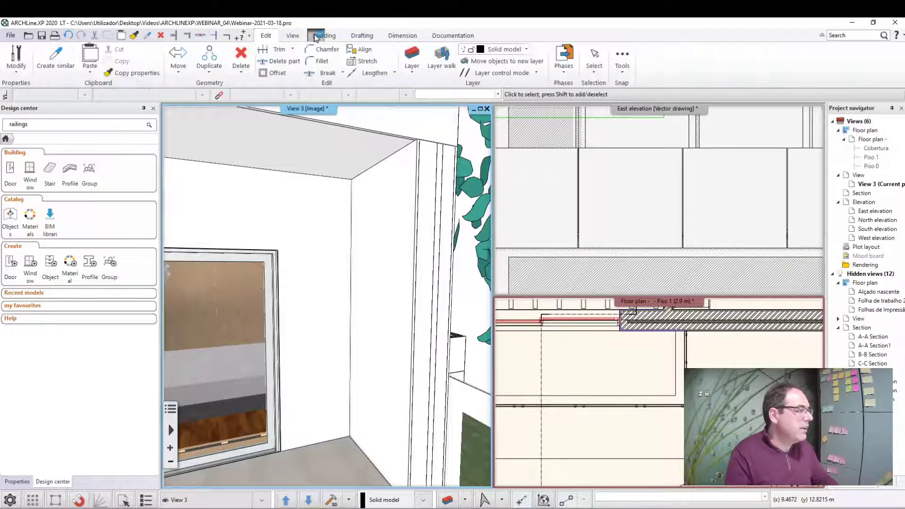
left_click(362, 36)
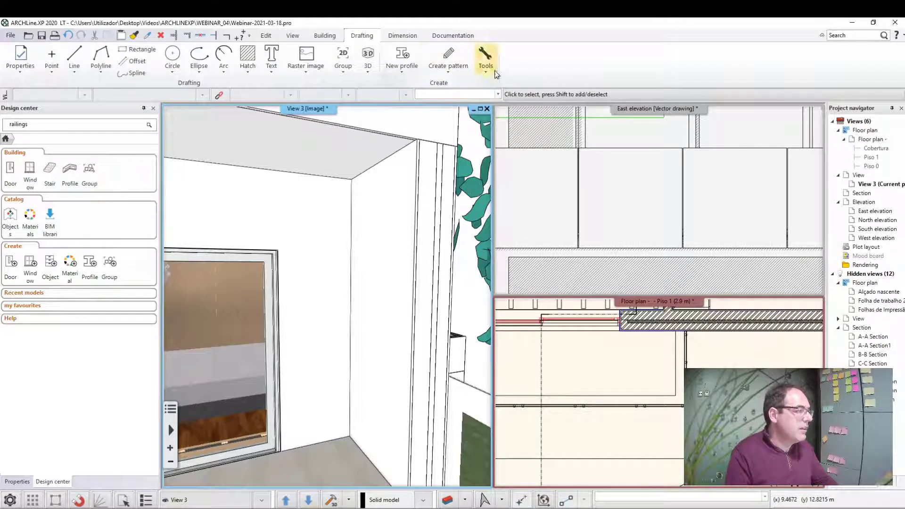
left_click(484, 76)
left_click(370, 77)
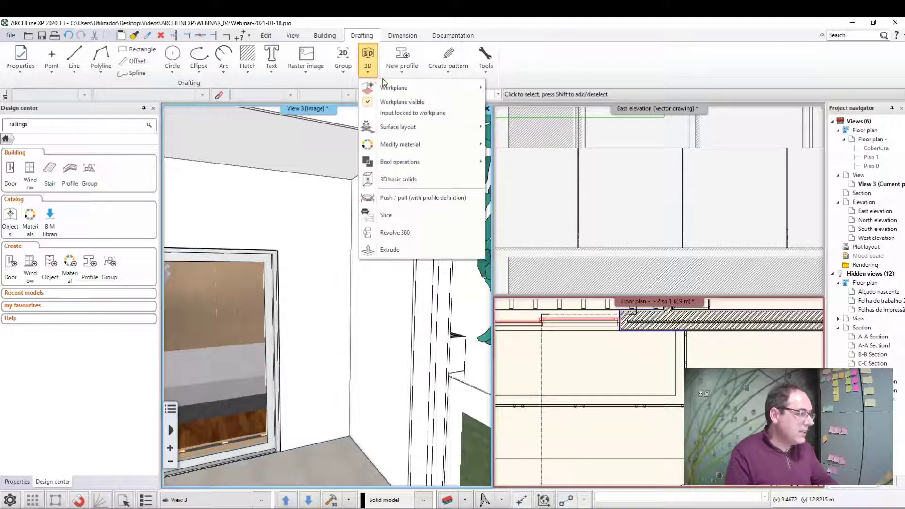
mouse_move(394, 87)
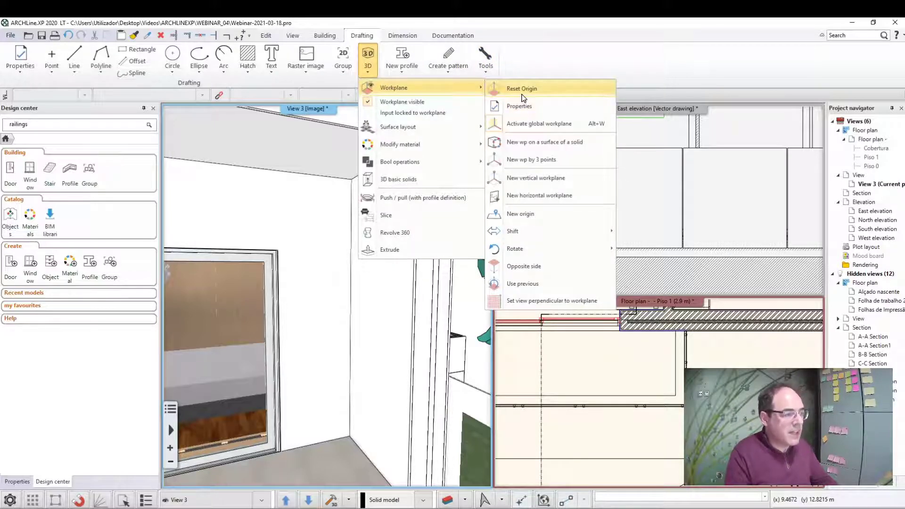
left_click(521, 90)
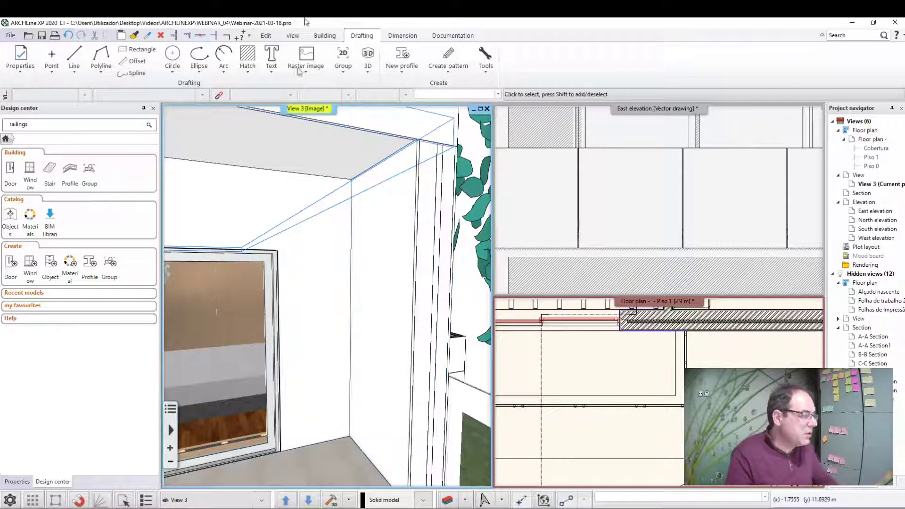
- Define a second Cylinder basic solid and accept it for placement
left_click(367, 69)
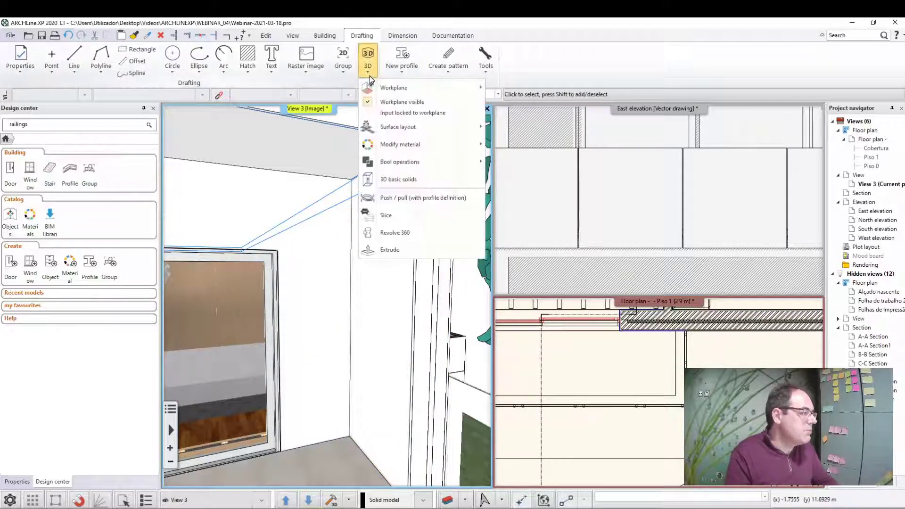
left_click(397, 179)
left_click(560, 193)
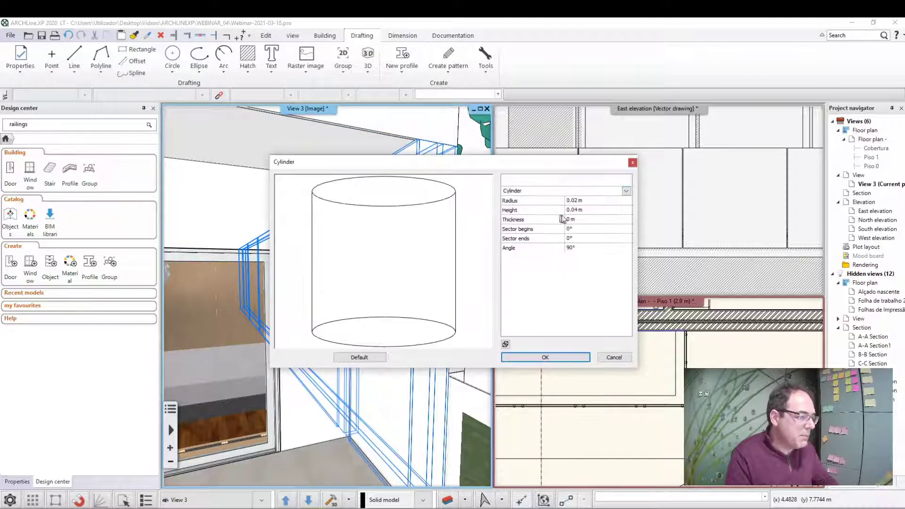
left_click(542, 357)
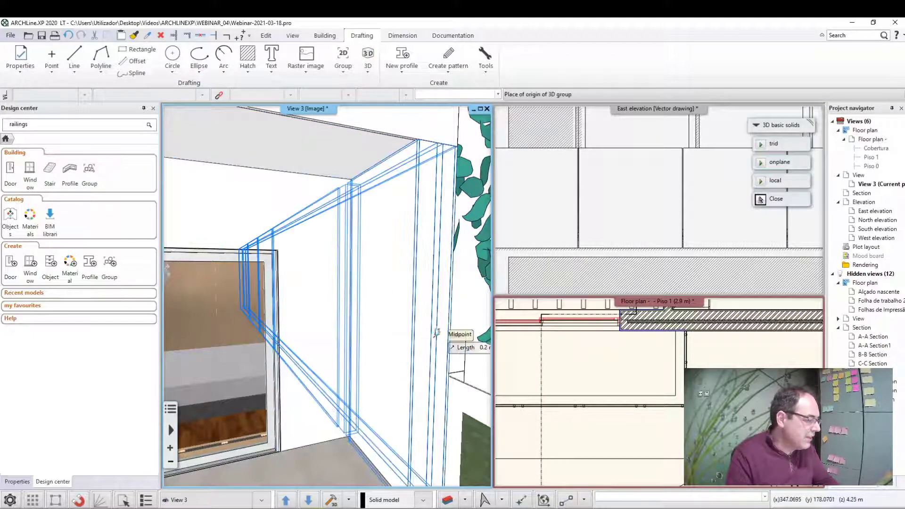
left_click(414, 336)
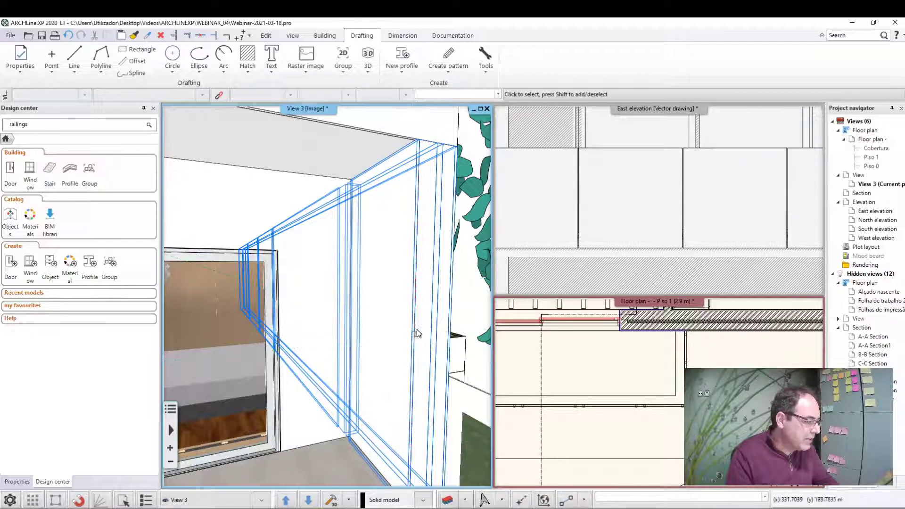
scroll(410, 339, "up", 3)
scroll(394, 327, "up", 3)
middle_click_drag(394, 327, 303, 288)
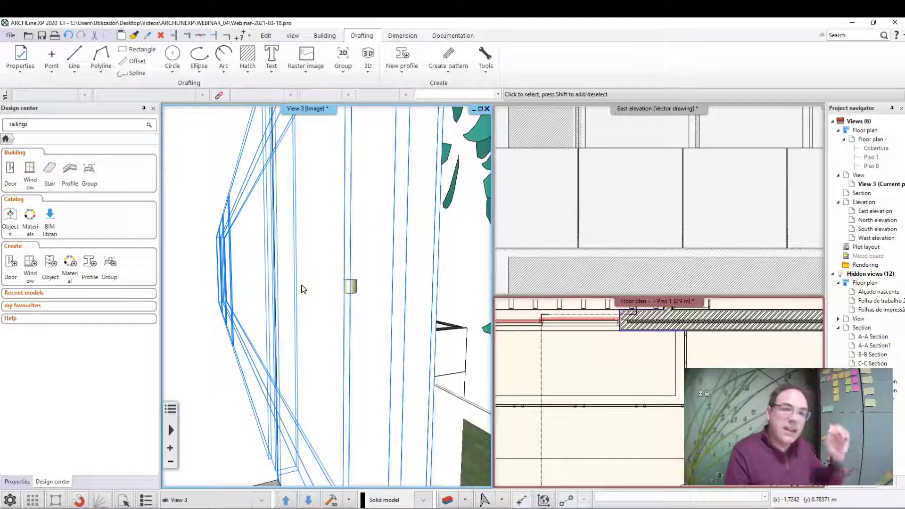
scroll(326, 295, "up", 2)
left_click(368, 282)
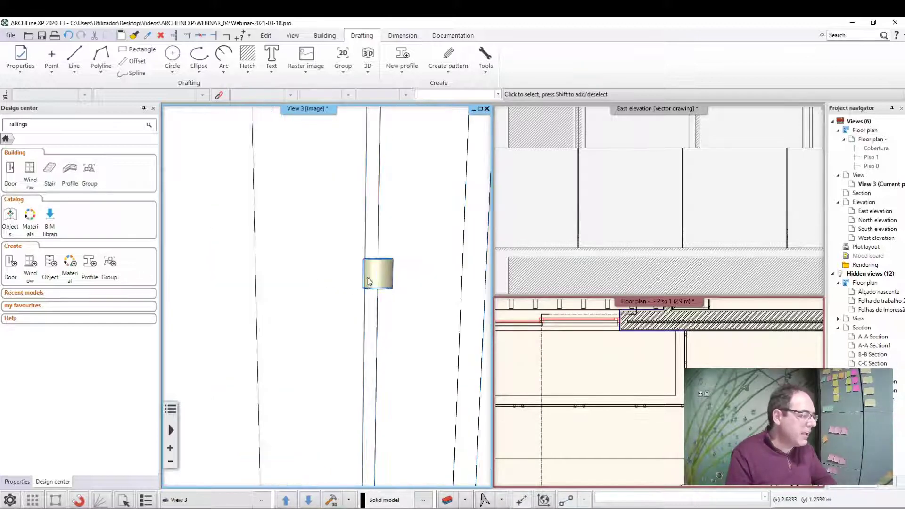
middle_click_drag(370, 282, 398, 149)
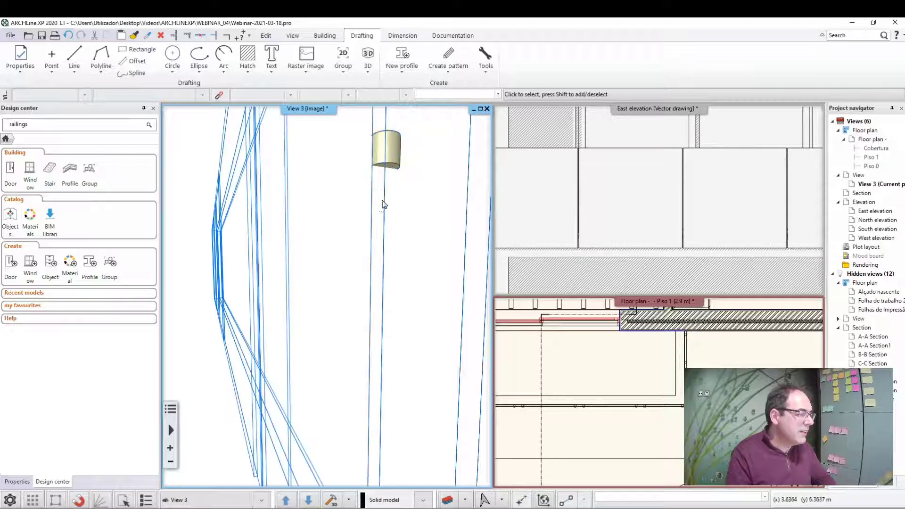
scroll(373, 271, "up", 3)
scroll(374, 271, "down", 5)
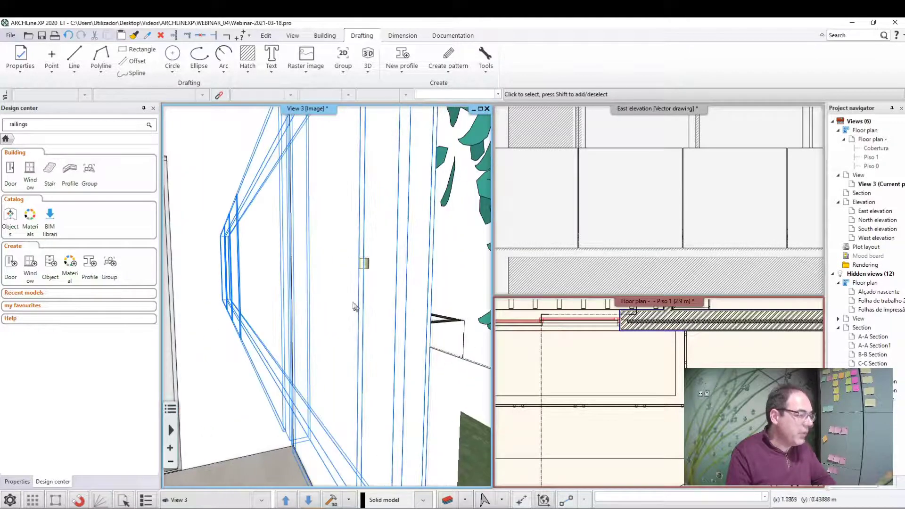
left_click(371, 285)
left_click(365, 266)
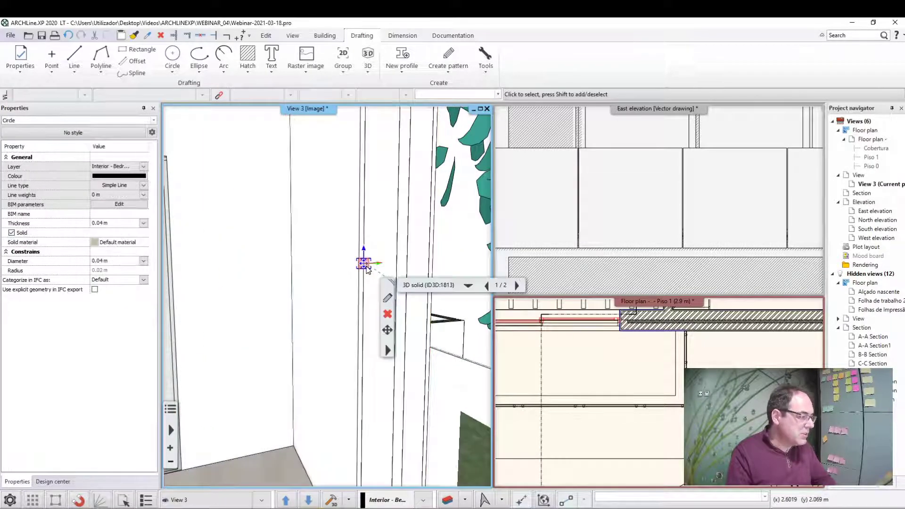
mouse_move(366, 267)
middle_mouse_down()
mouse_move(349, 312)
mouse_move(375, 238)
mouse_move(302, 324)
mouse_move(308, 312)
middle_mouse_up()
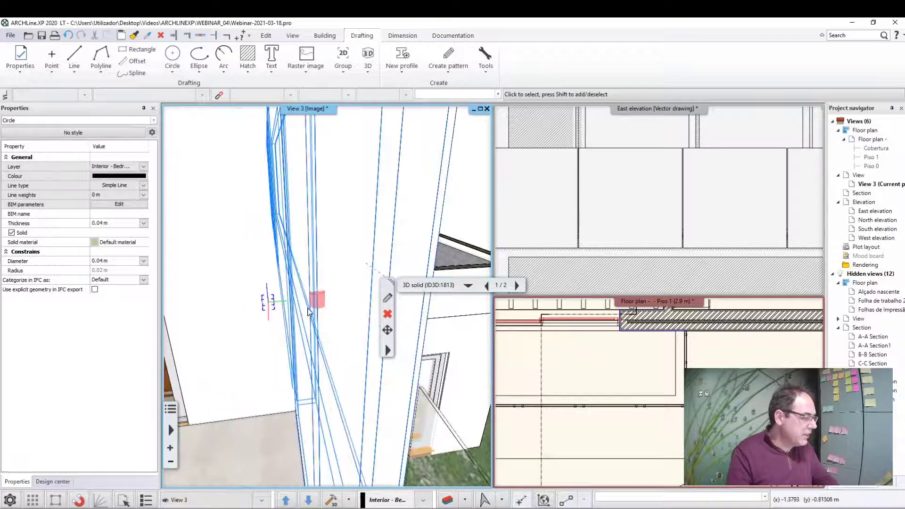
left_click(315, 304)
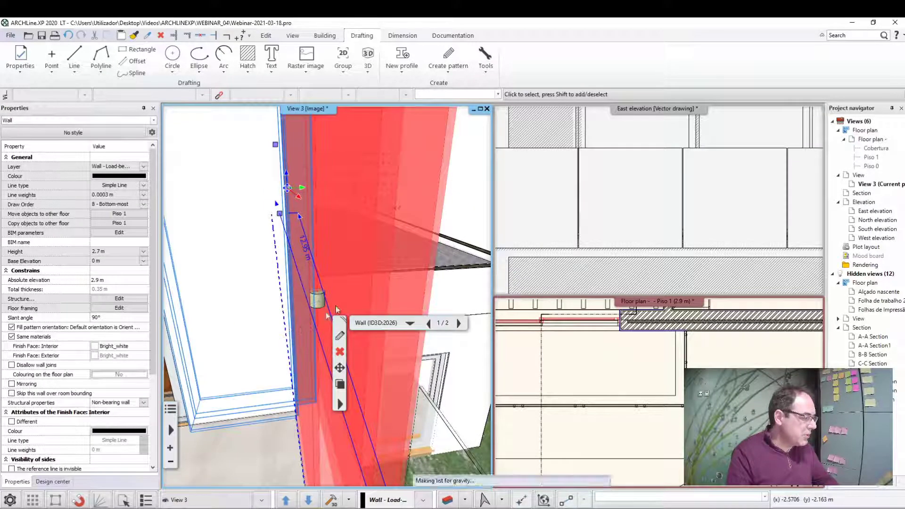
- Try picking near the fixing, repeatedly selecting the adjacent wall and clearing each selection
left_click(322, 279)
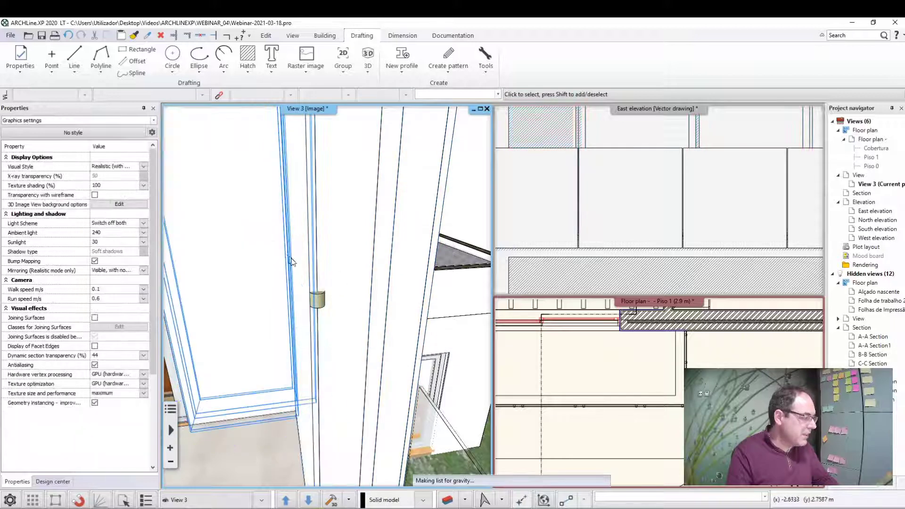
left_click(319, 309)
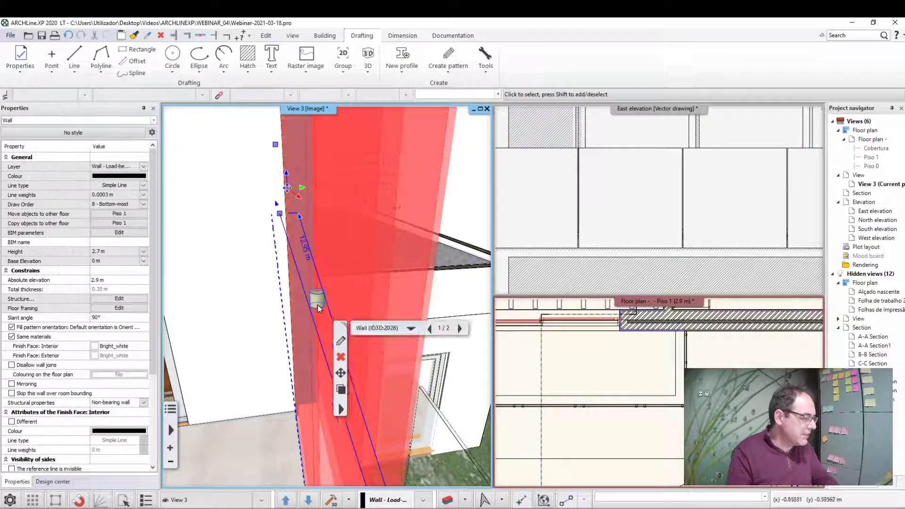
key("Escape")
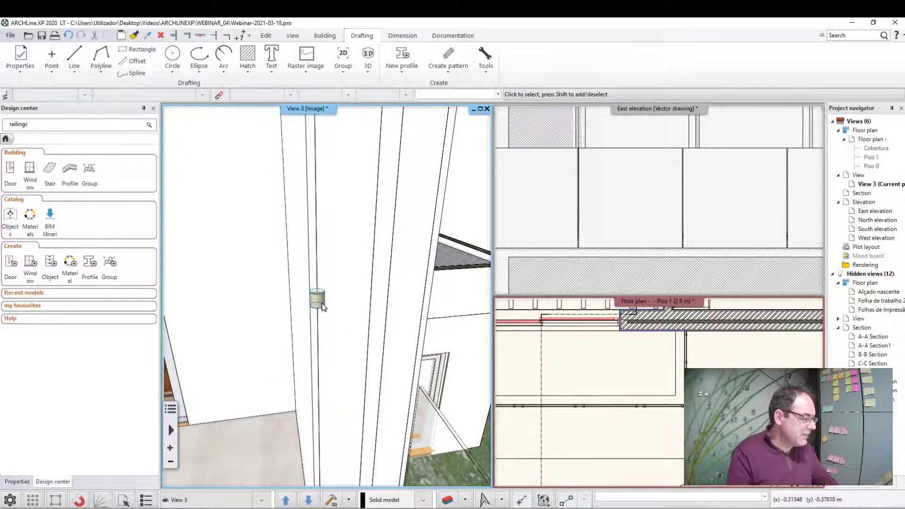
left_click(322, 307)
key("Escape")
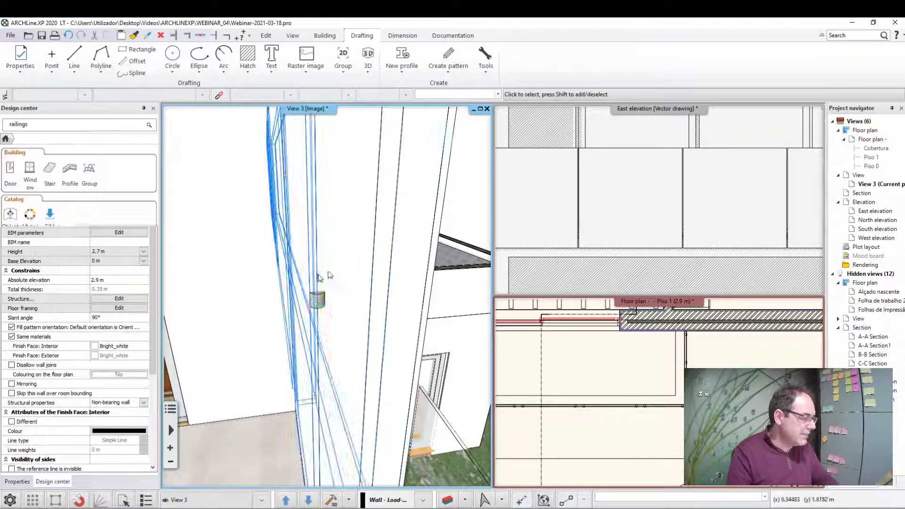
left_click(320, 300)
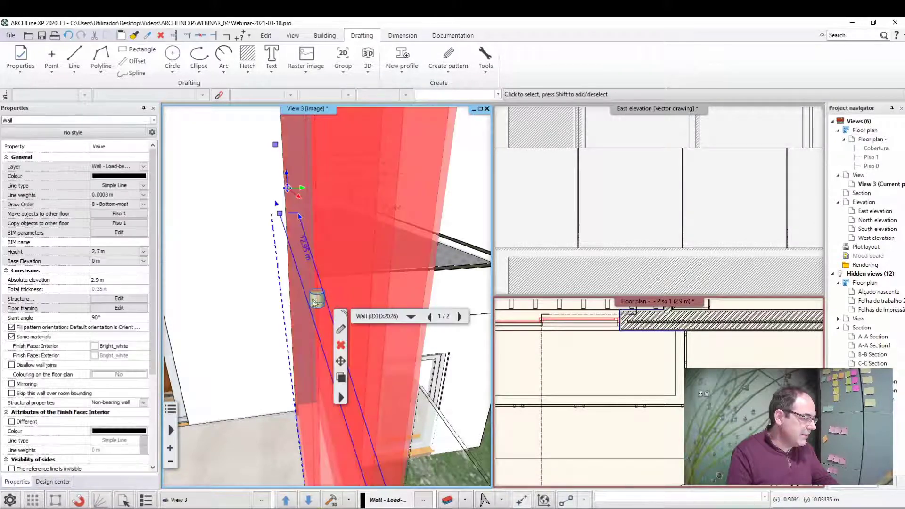
key("Escape")
left_click(53, 481)
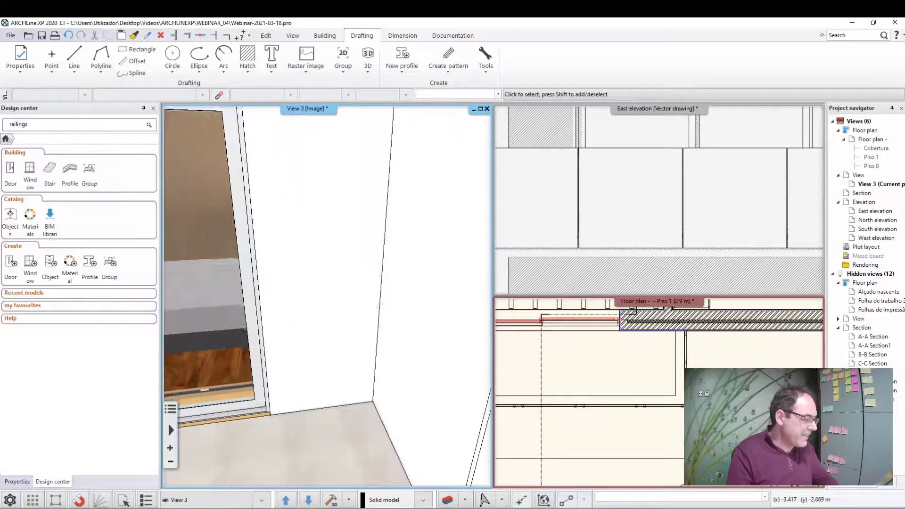
- Orbit inside toward the glass door and select the small cylinder fixing
middle_click_drag(288, 325, 345, 300)
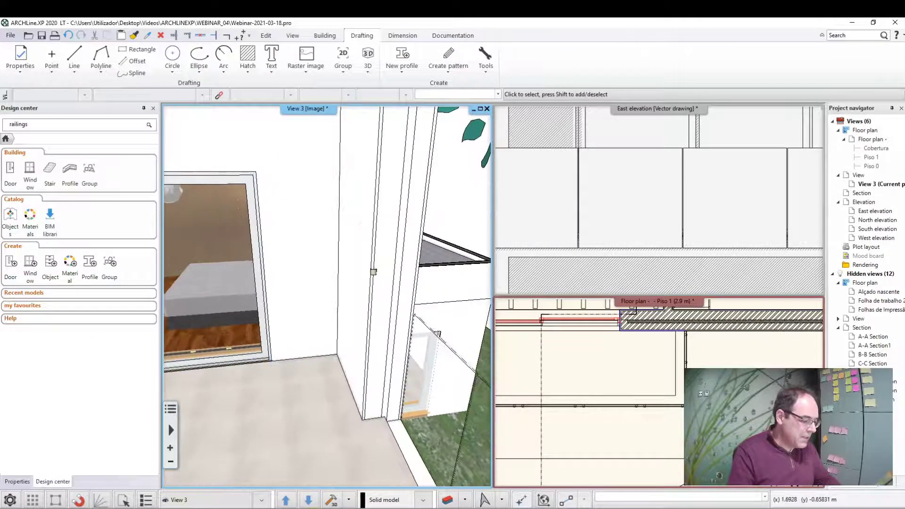
scroll(344, 301, "up", 5)
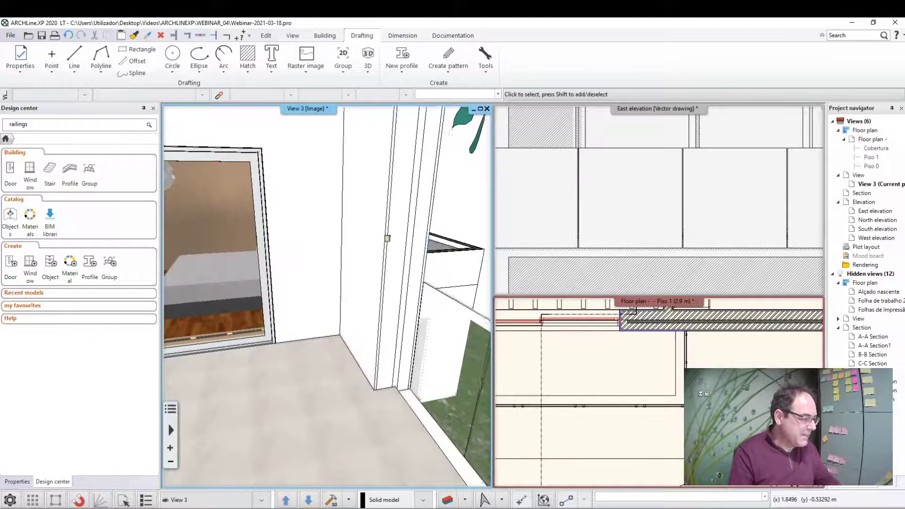
middle_click_drag(358, 304, 415, 260)
left_click(386, 240)
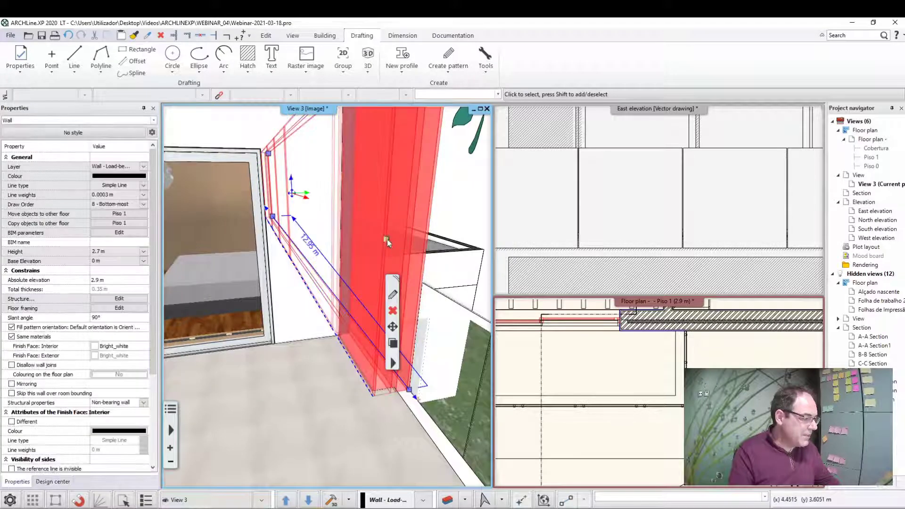
key("Escape")
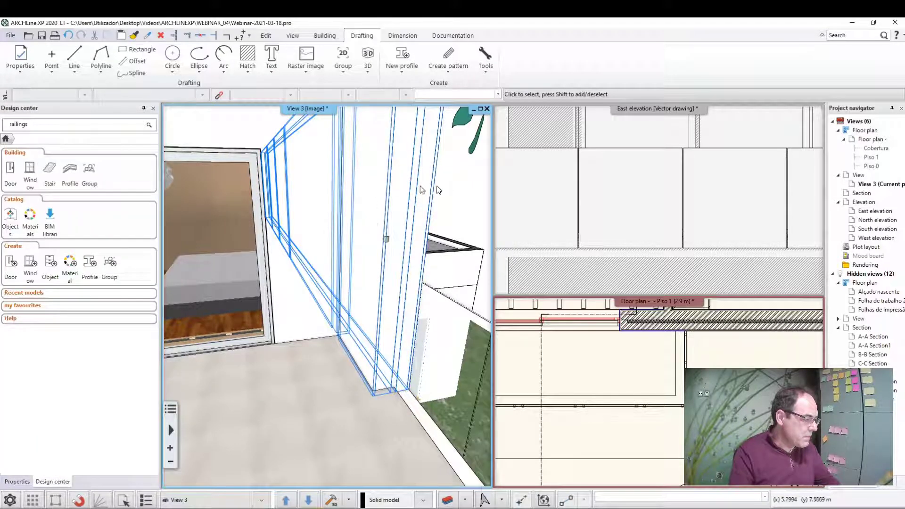
left_click(386, 240)
- Move the cylinder fixing to a new spot beside the green sloping panel's upper edge
left_click(402, 241)
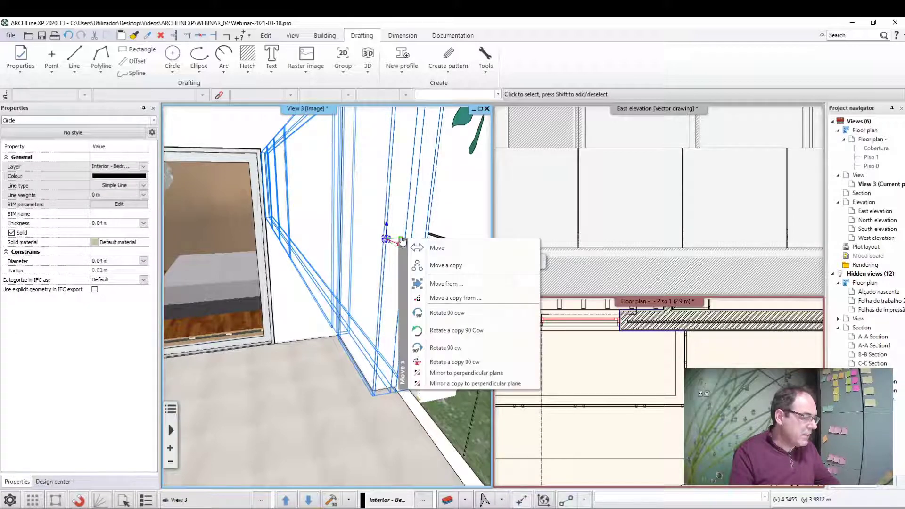
left_click(436, 247)
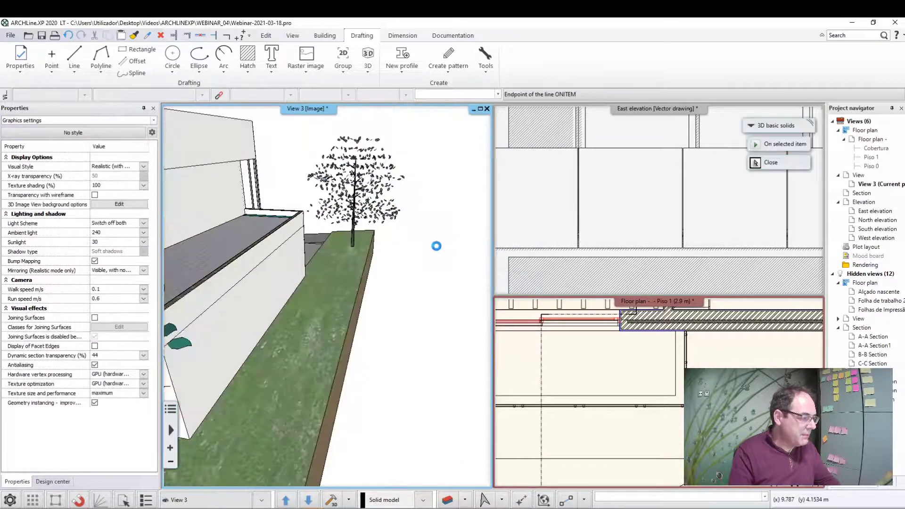
left_click(370, 391)
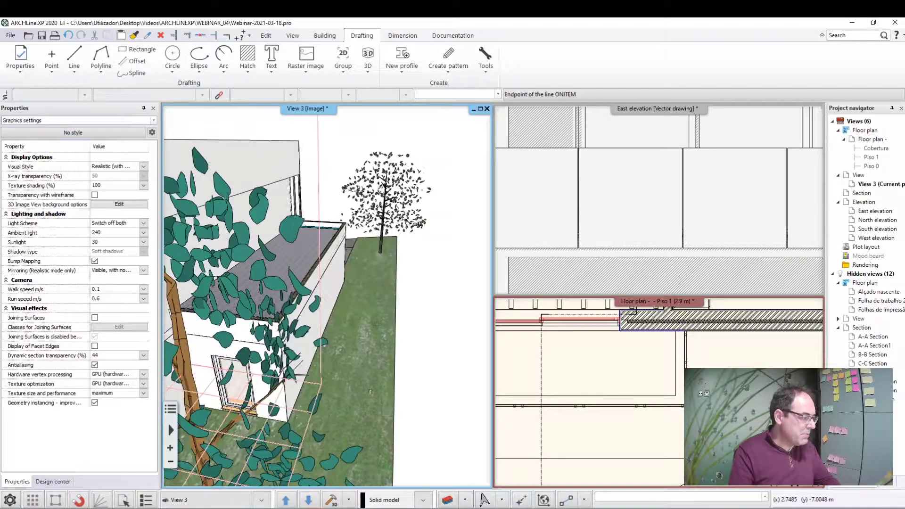
middle_click_drag(370, 392, 417, 248)
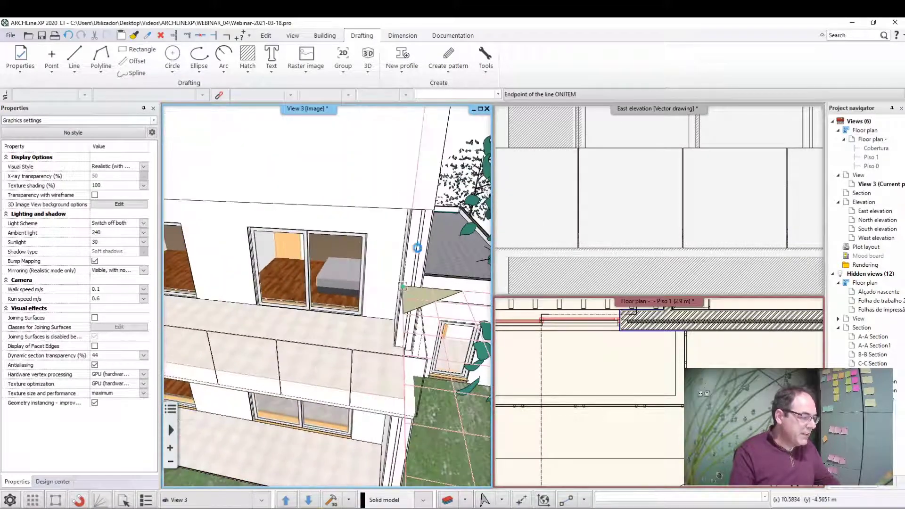
left_click(451, 289)
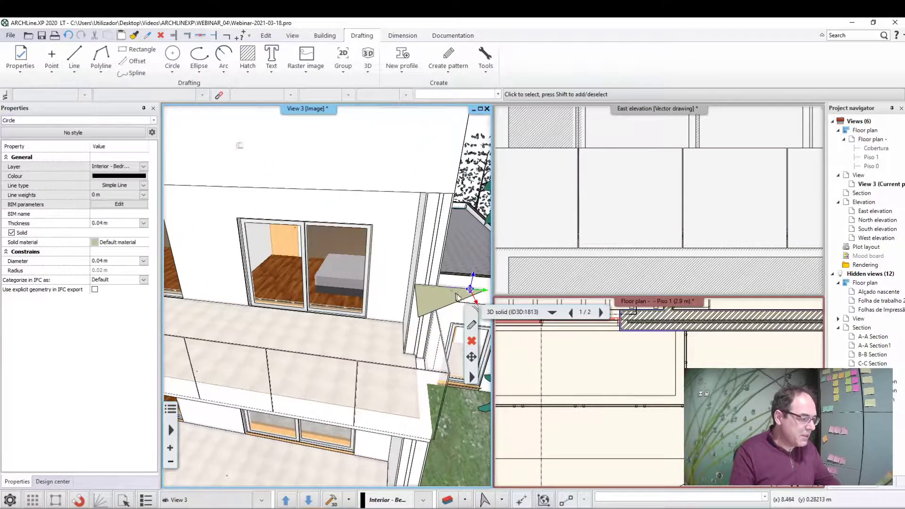
- Zoom in on the relocated fixing and clear the selection
middle_click_drag(450, 289, 456, 292)
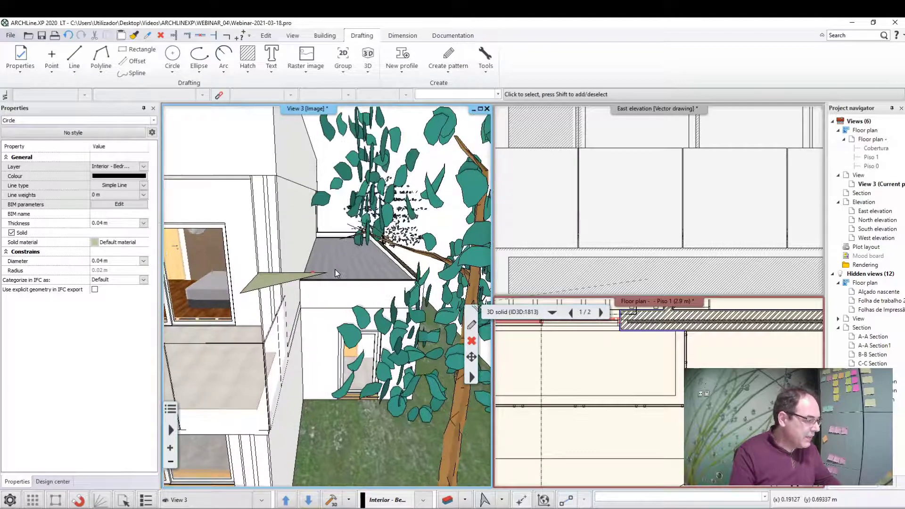
scroll(304, 252, "up", 5)
scroll(305, 253, "up", 3)
scroll(330, 240, "up", 3)
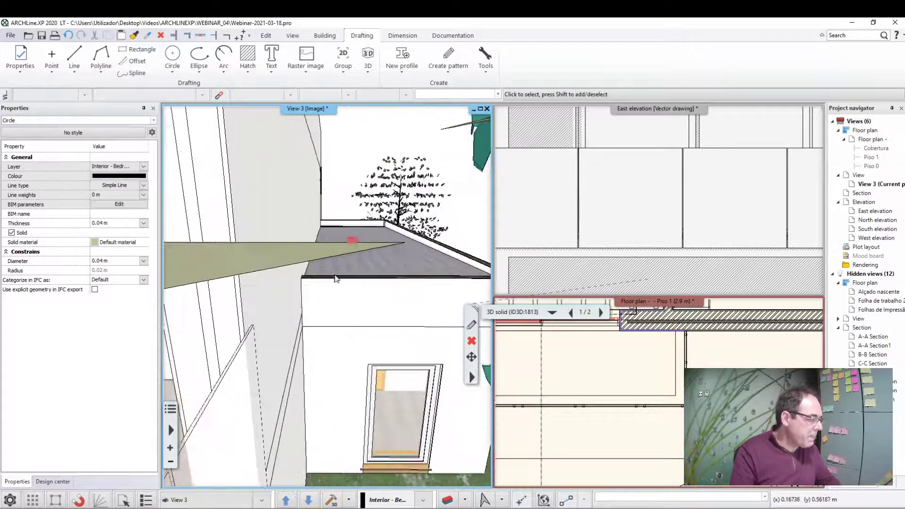
scroll(358, 231, "up", 2)
scroll(365, 228, "up", 2)
scroll(368, 228, "up", 2)
scroll(377, 226, "up", 1)
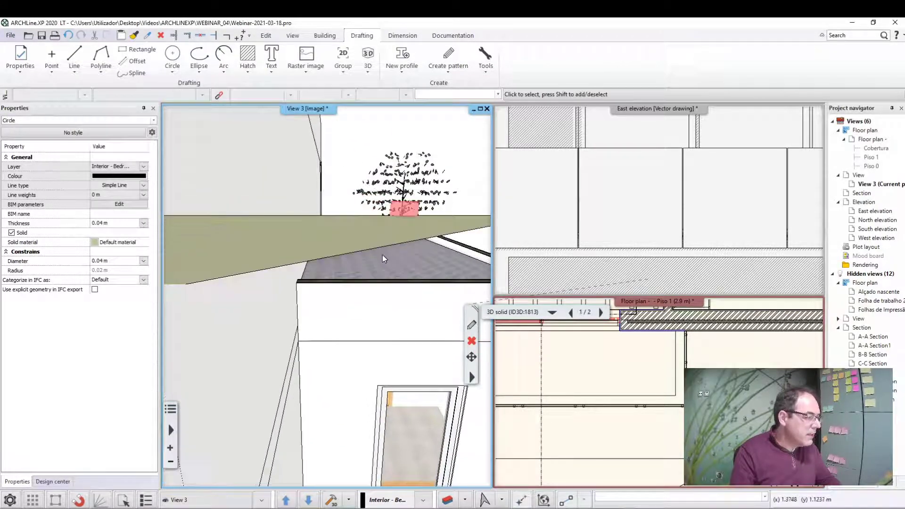
scroll(386, 225, "up", 2)
scroll(398, 223, "up", 1)
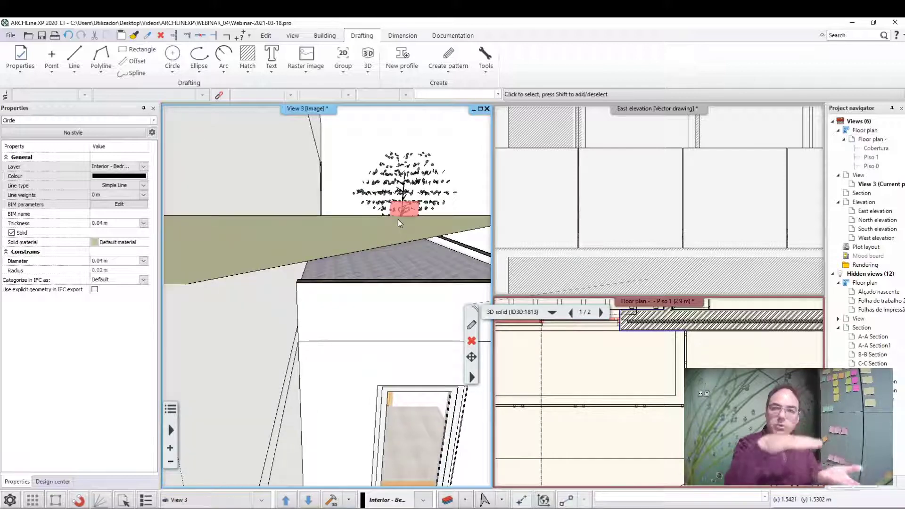
scroll(467, 235, "up", 2)
scroll(362, 274, "up", 2)
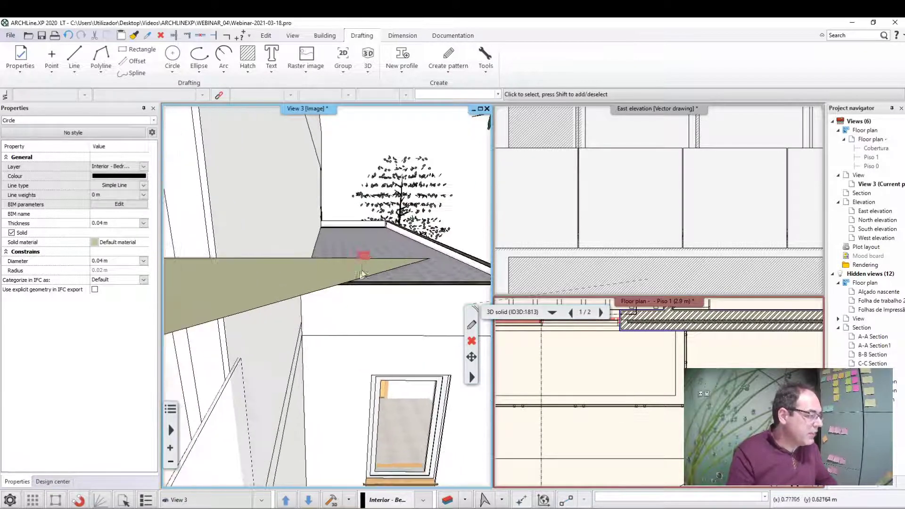
key("Escape")
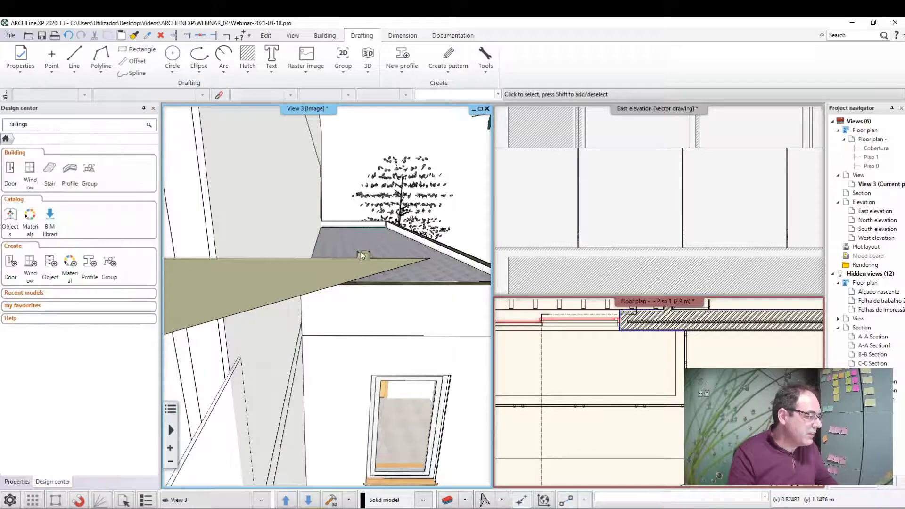
- Rotate the cylinder fixing 90° counter-clockwise so its round face stands upright, then recheck it
left_click(364, 256)
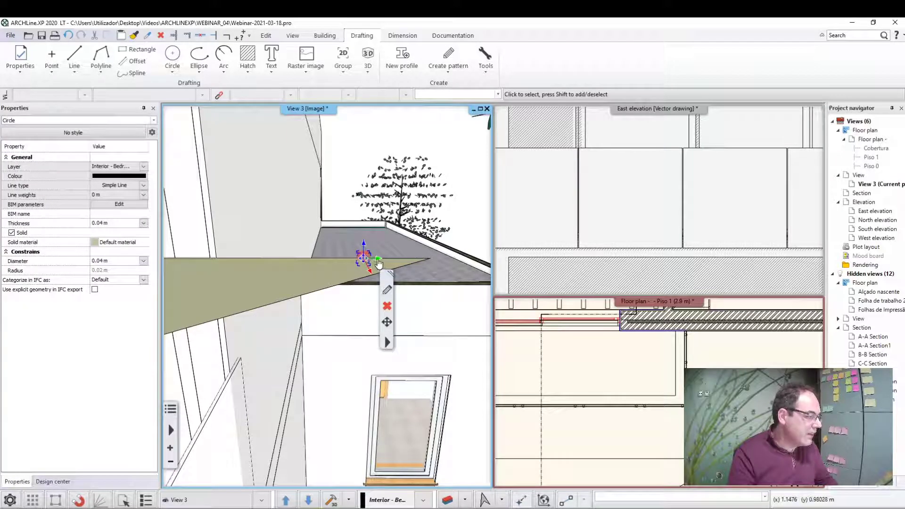
left_click(378, 260)
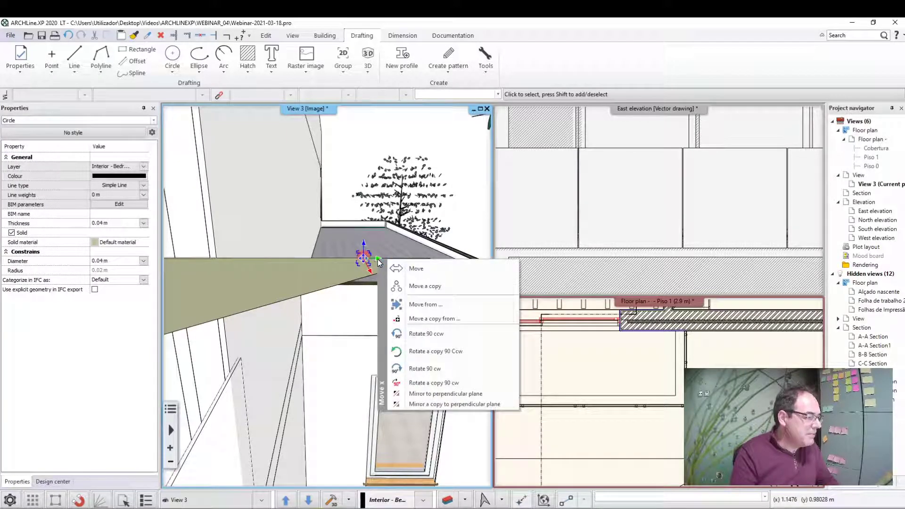
left_click(437, 332)
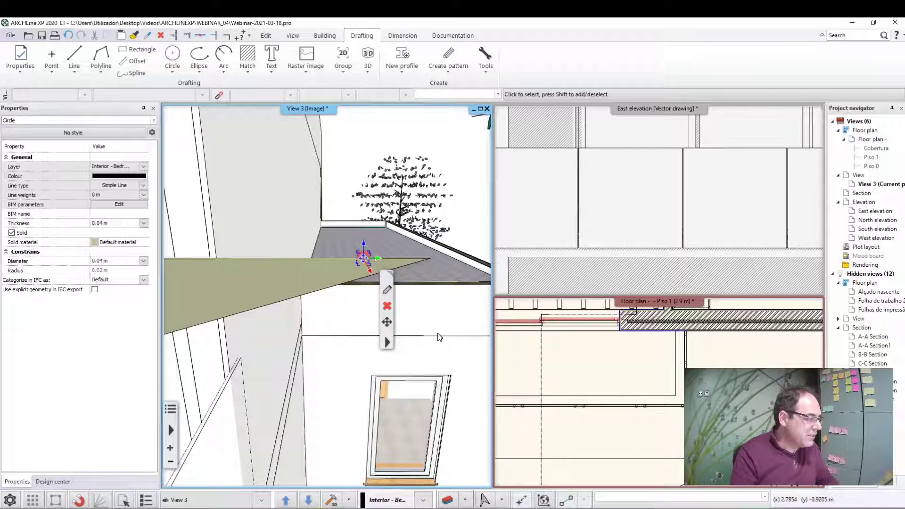
left_click(468, 230)
middle_click_drag(469, 230, 372, 262)
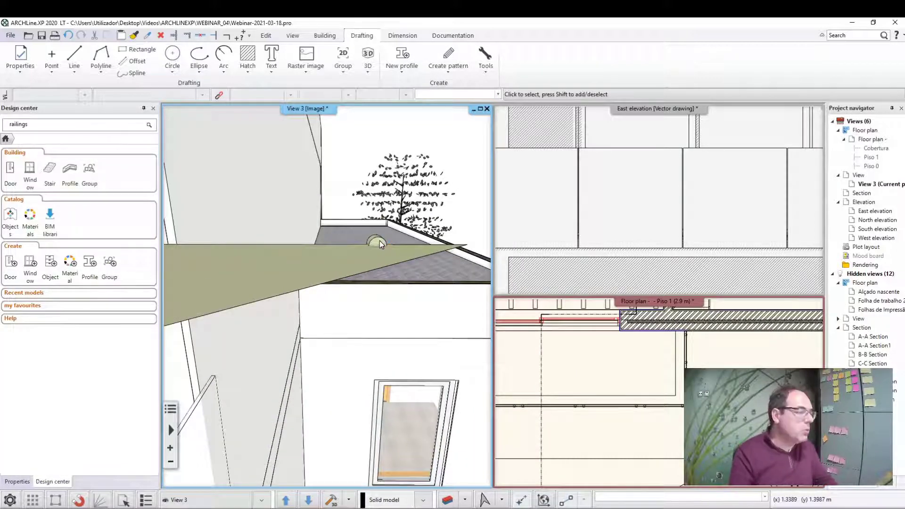
left_click(380, 242)
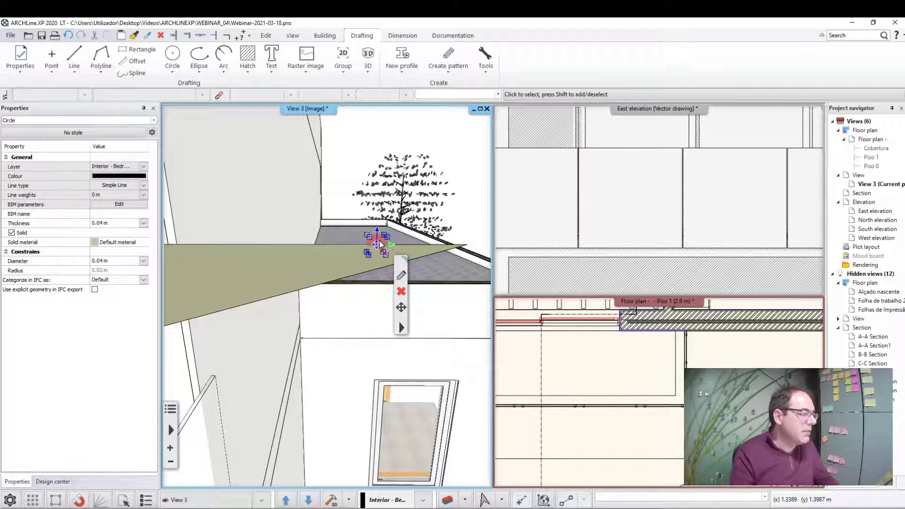
left_click(465, 139)
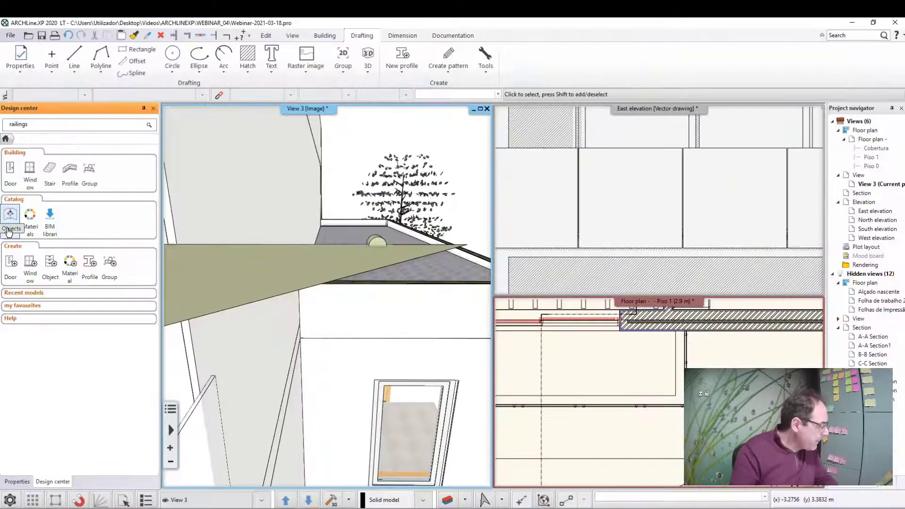
- Select the cylinder fixing, search its materials for 'ch' and confirm a material
left_click(10, 216)
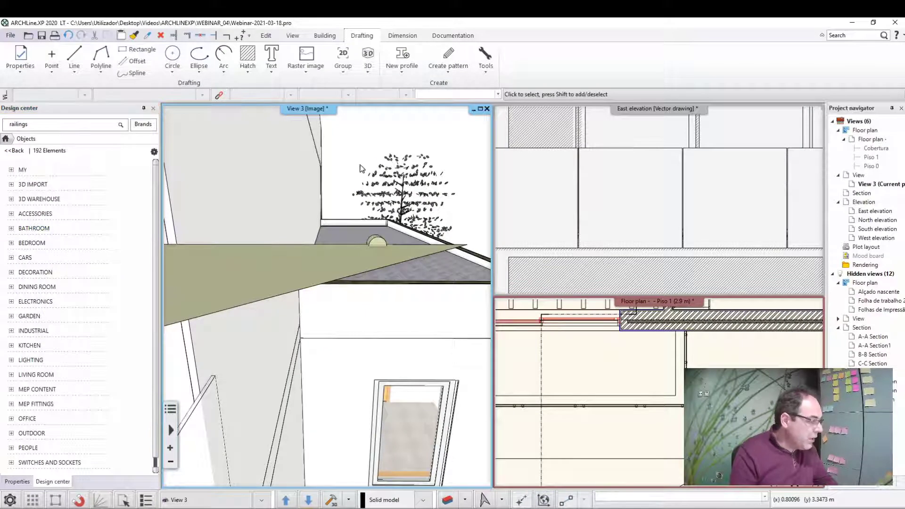
left_click(376, 244)
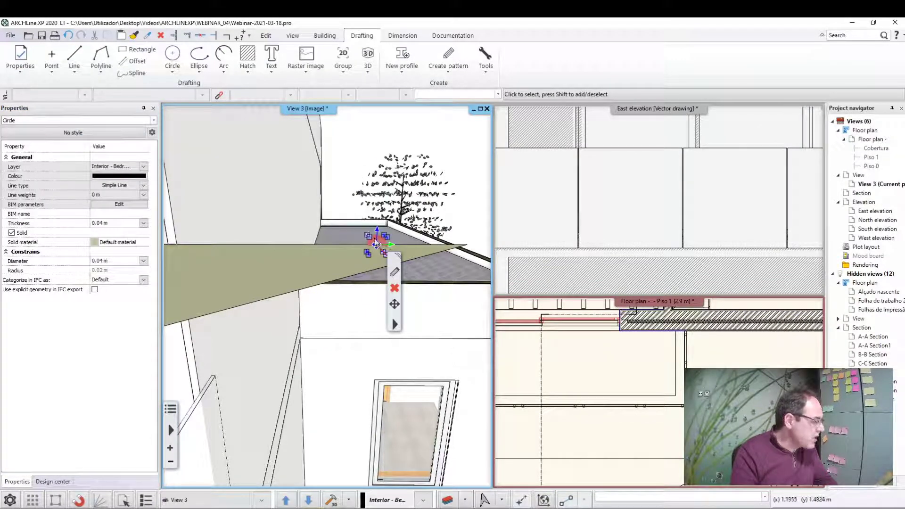
left_click(115, 244)
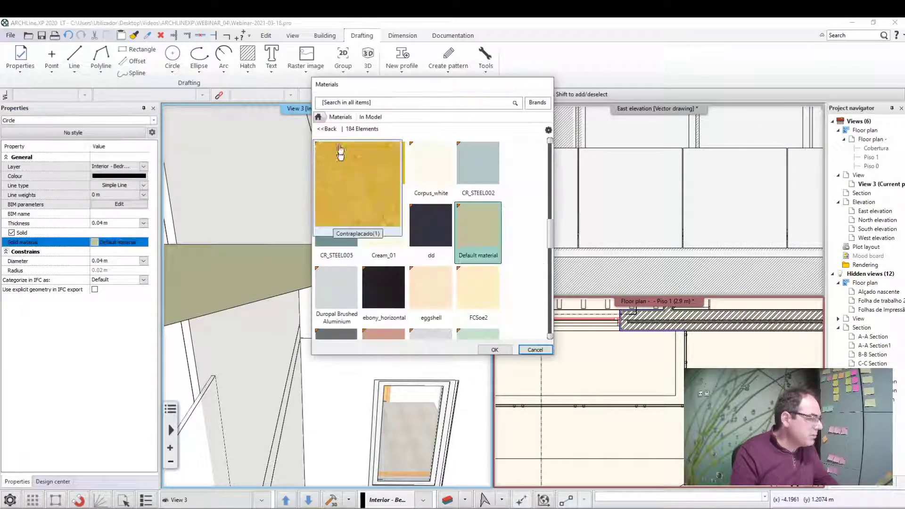
type("chrome")
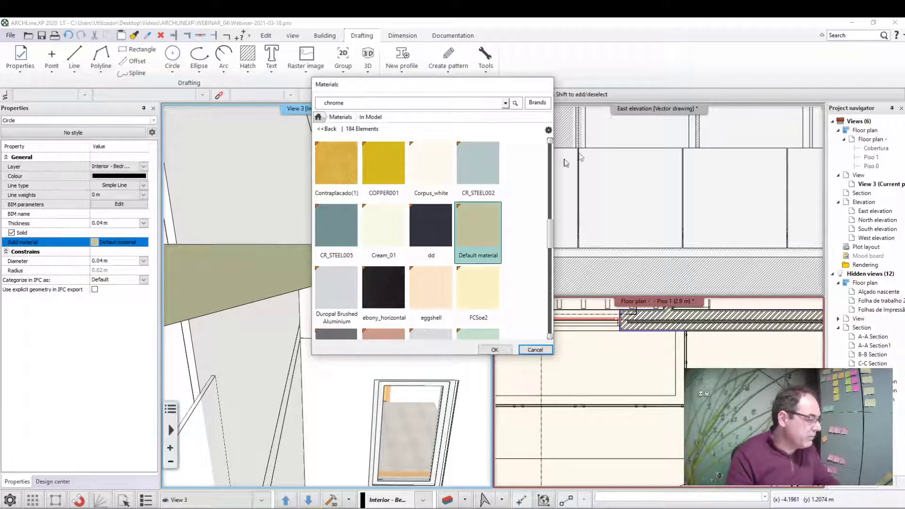
left_click(506, 350)
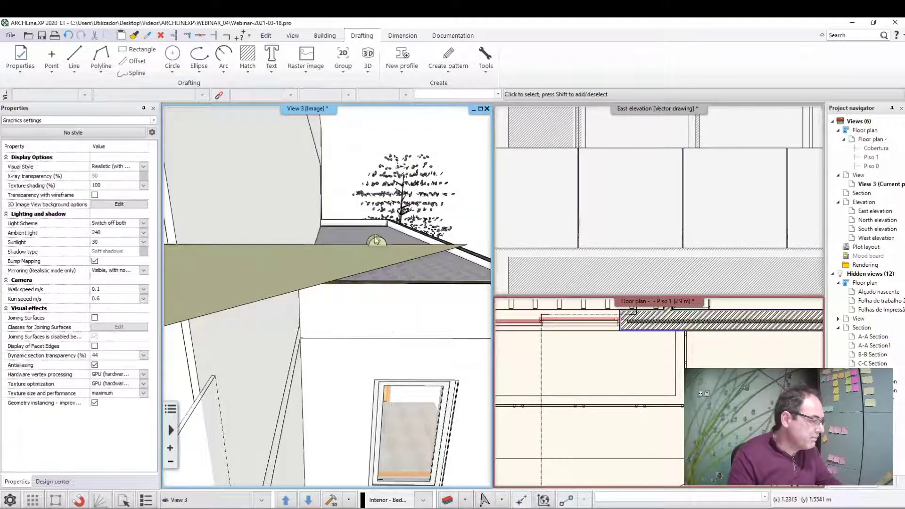
- Reselect the fixing, search 'chorome' and assign the chrome material
left_click(376, 240)
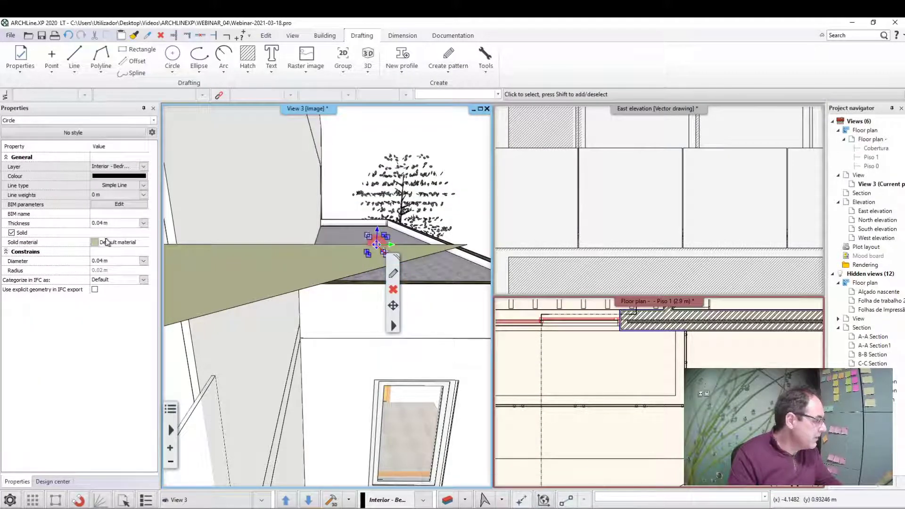
left_click(107, 246)
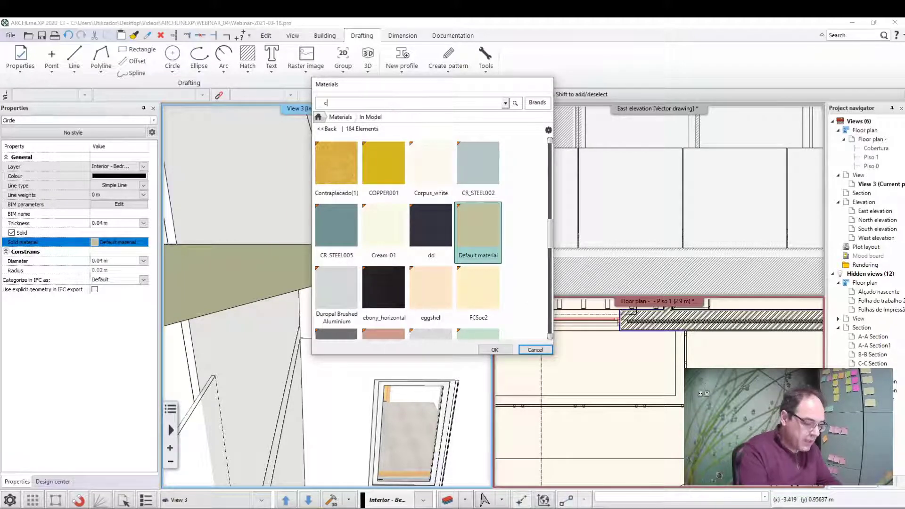
type("chorome")
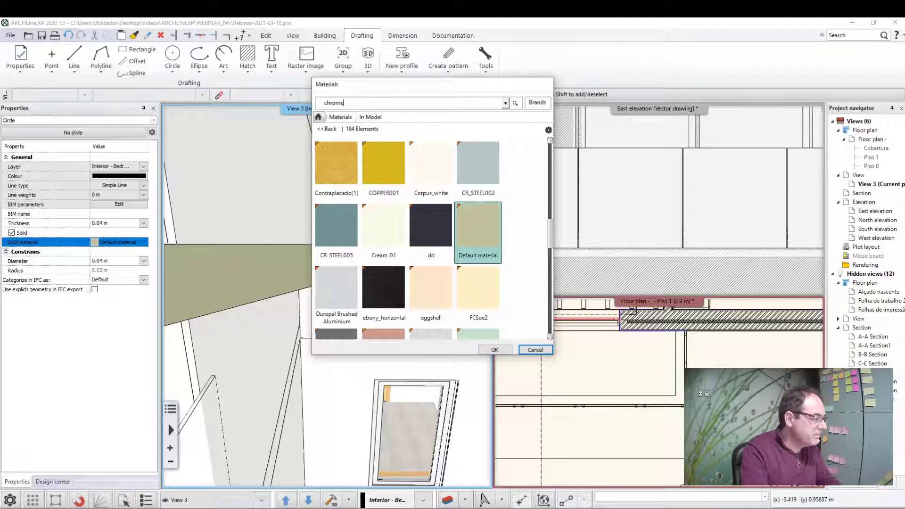
key("Return")
left_click(340, 165)
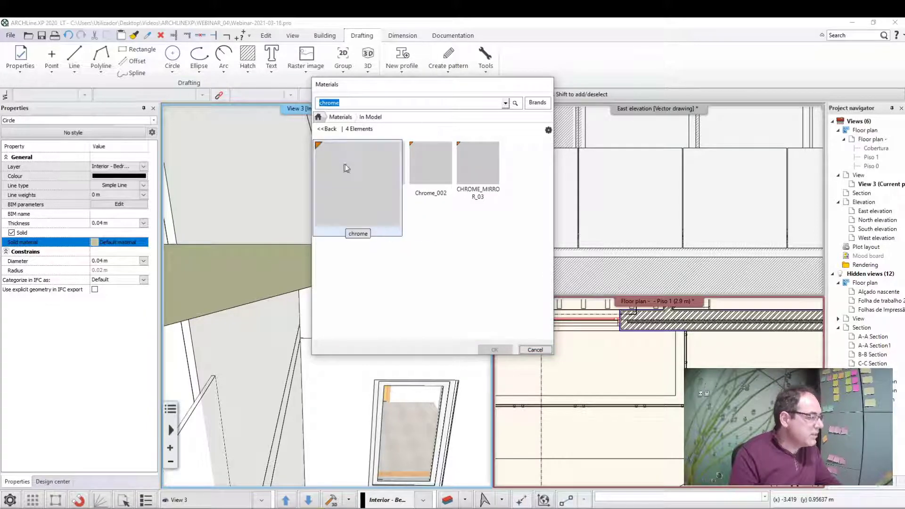
left_click(494, 347)
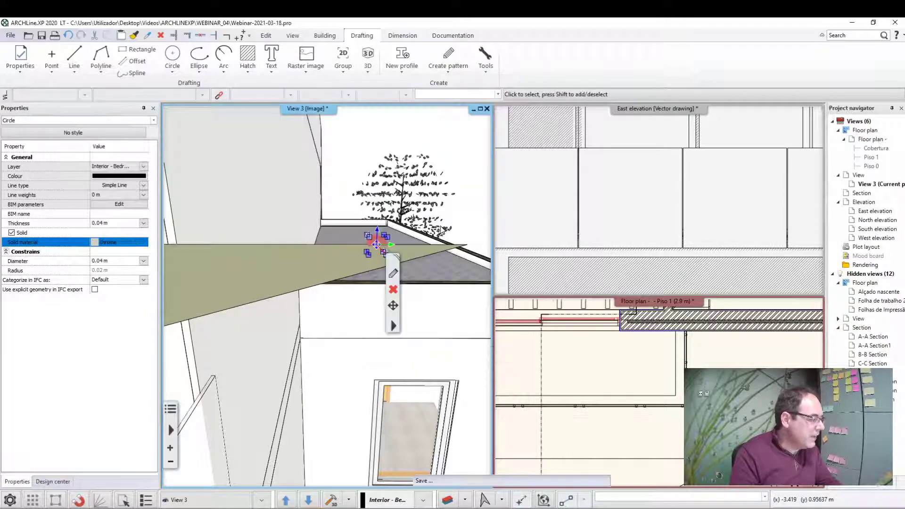
- Select the cylinder fixing in the 3D view and return to the object library's home page
left_click(378, 241)
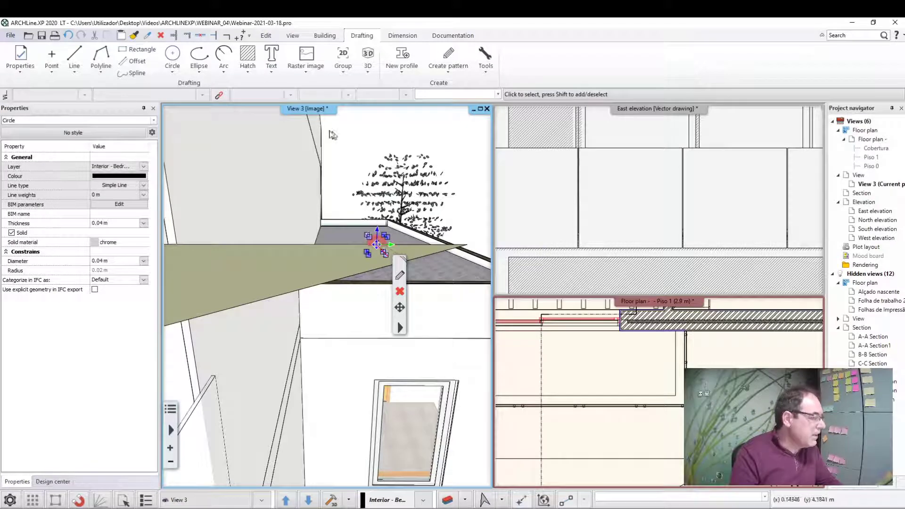
left_click(380, 123)
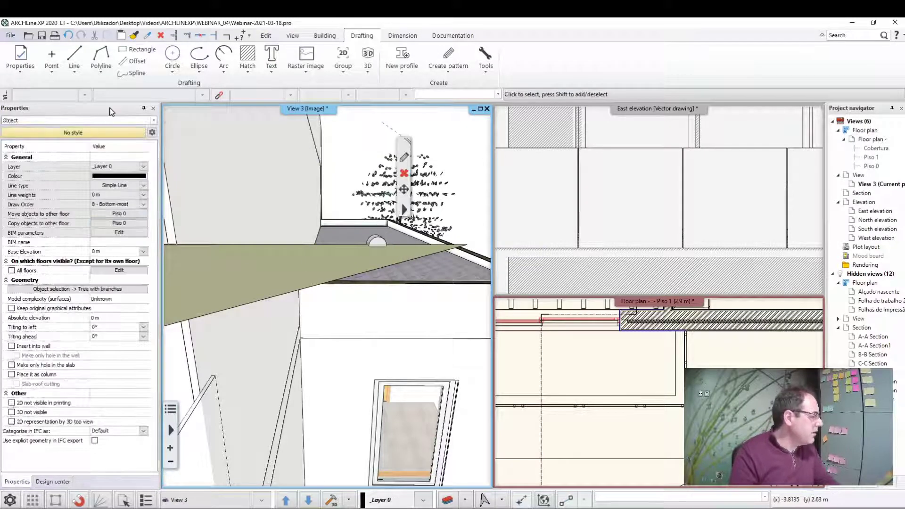
left_click(49, 482)
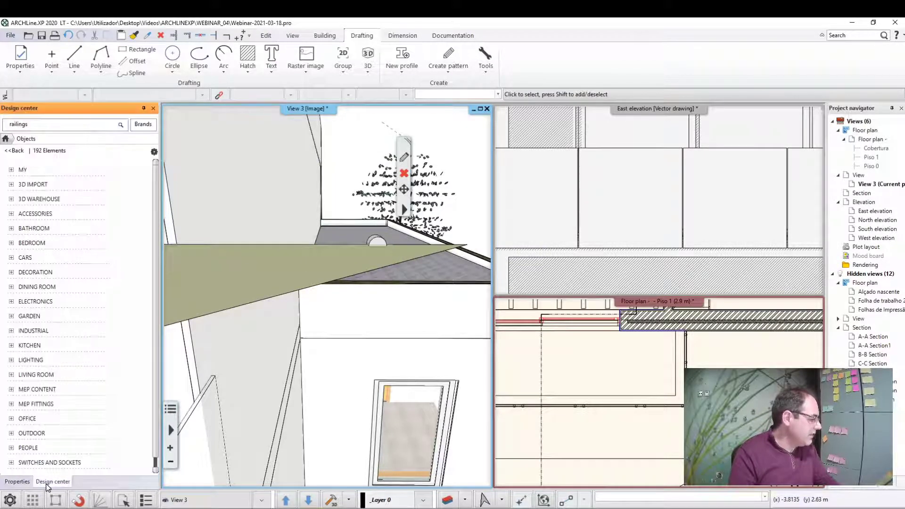
left_click(14, 151)
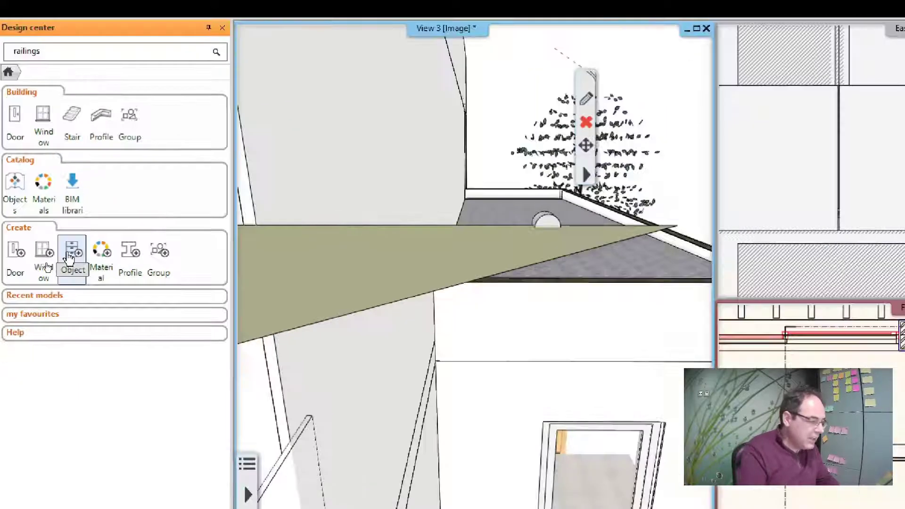
- Start a user-defined object from existing 3D solids and pick the cylinder as its group
left_click(86, 259)
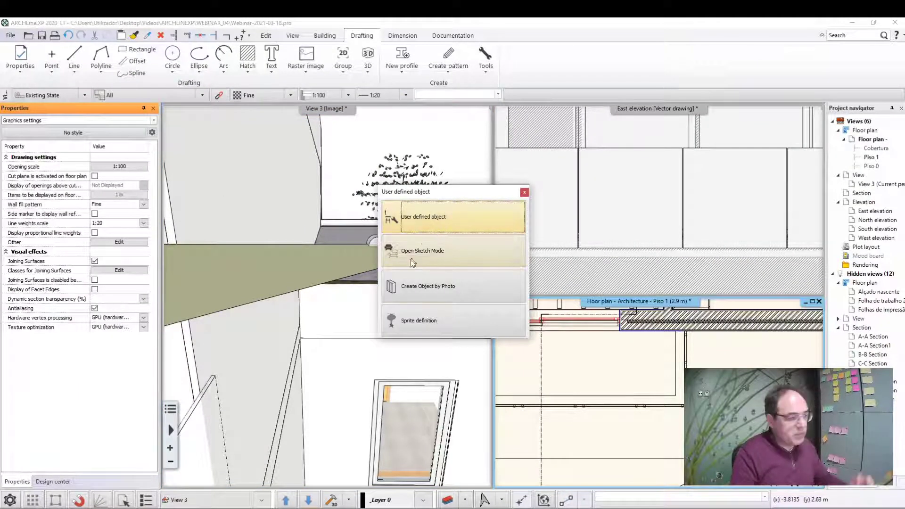
left_click(413, 222)
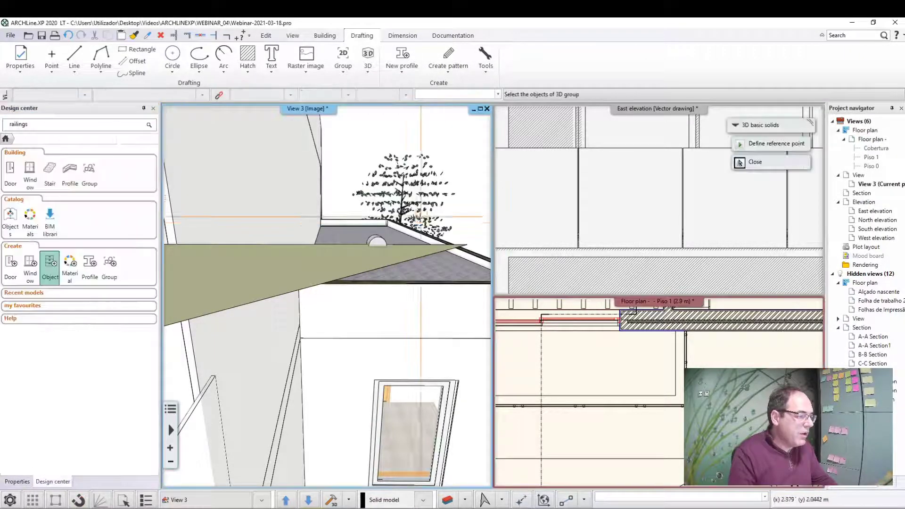
left_click(393, 245)
middle_click_drag(393, 244, 395, 200)
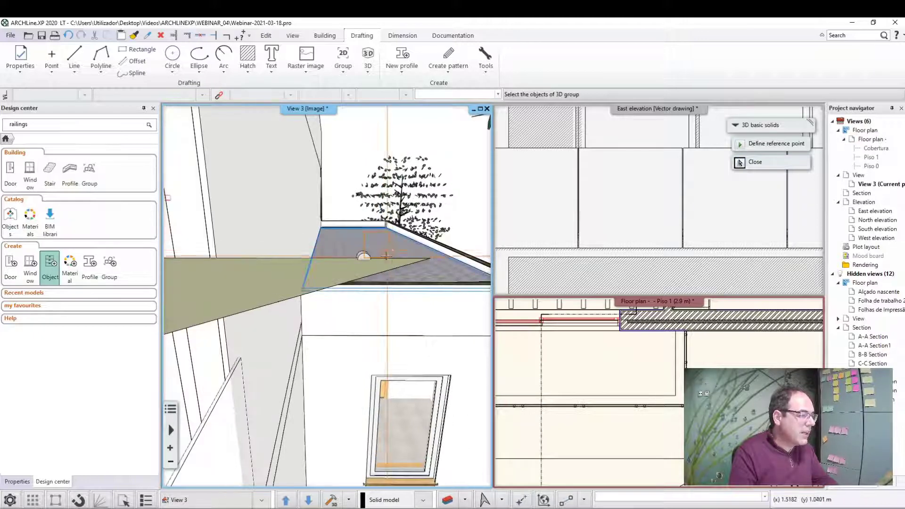
left_click(395, 201)
- Name the item Acessório_fixação_guardas under category MY, sub category Acessórios, producer Ibercad, and save it
right_click(395, 194)
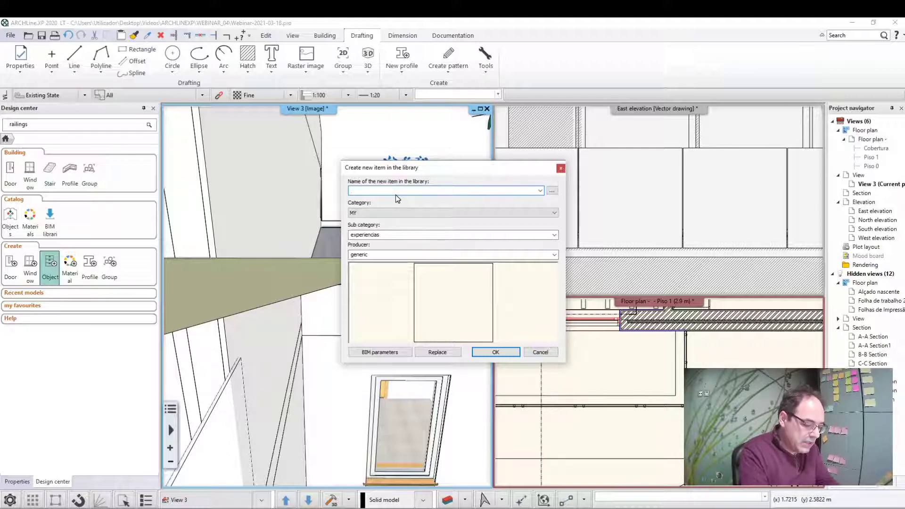
type("Acessório_fixação_guardas")
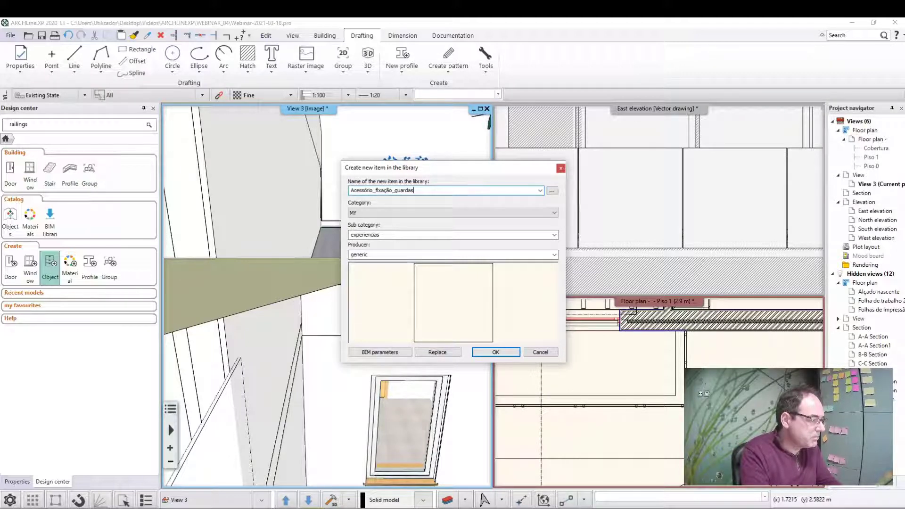
left_click(384, 213)
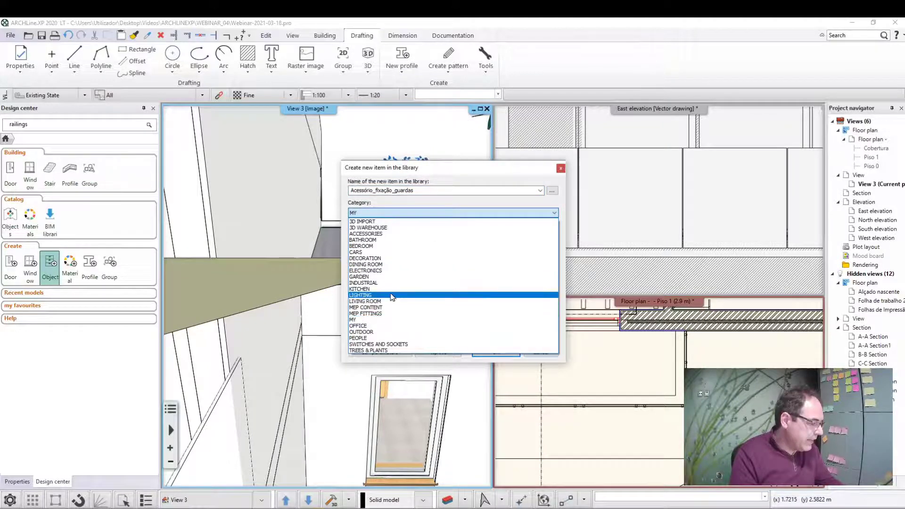
left_click(390, 321)
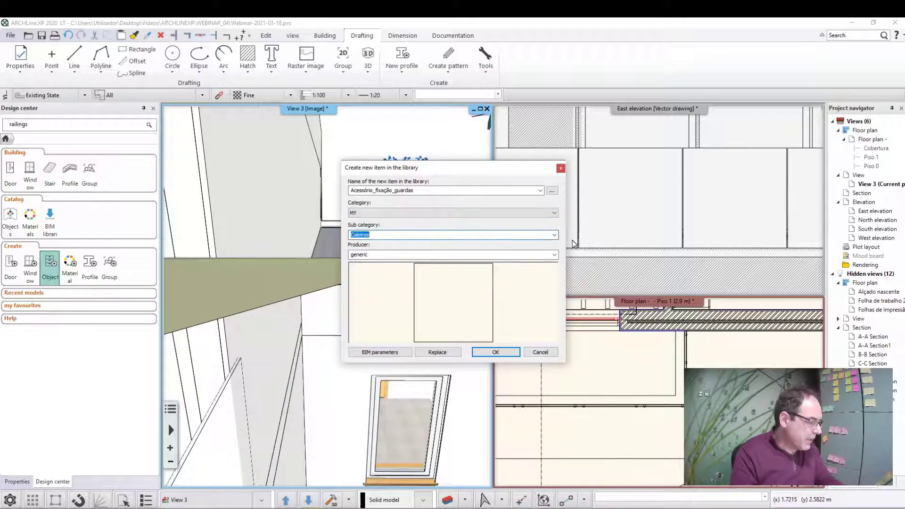
left_click(556, 236)
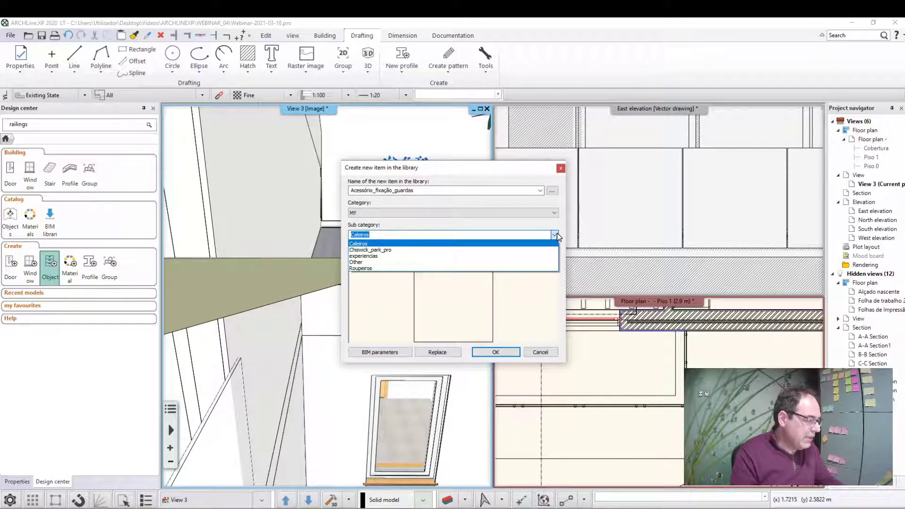
left_click(520, 232)
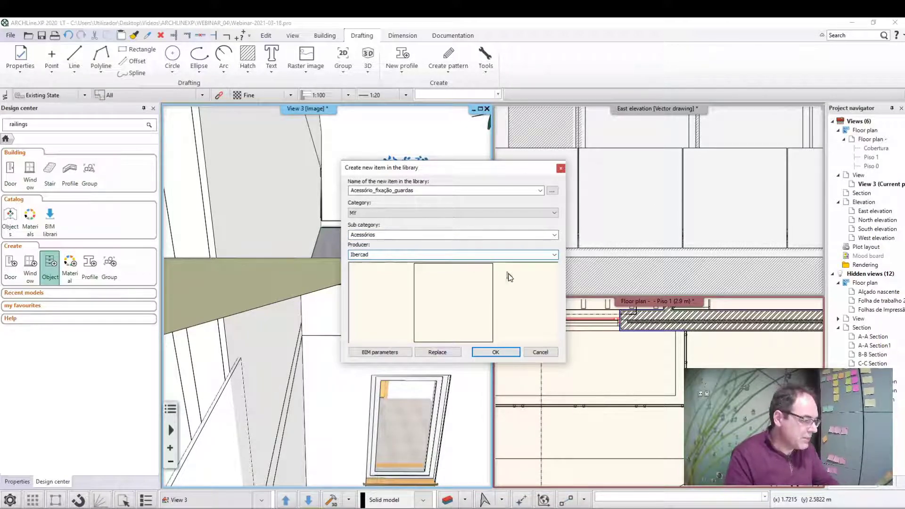
left_click(506, 356)
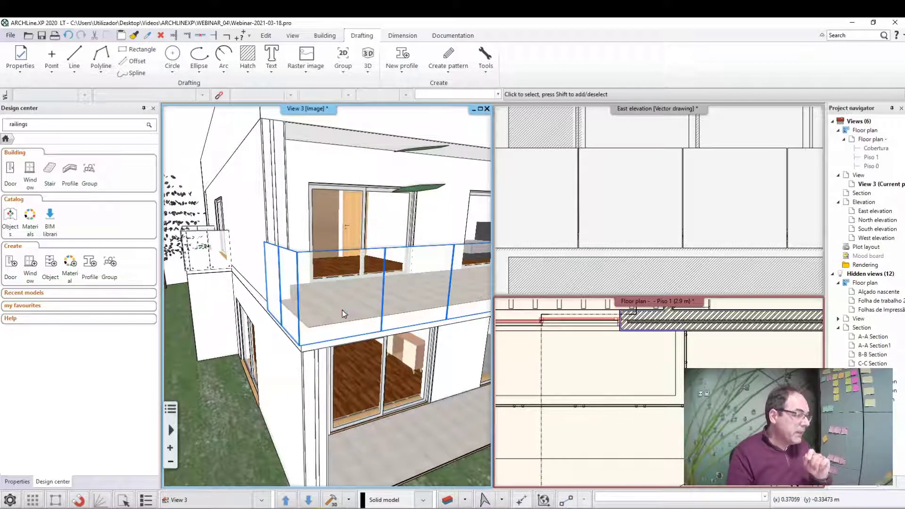
- Select the balcony glass railing and open its Panels and bars settings
left_click(342, 310)
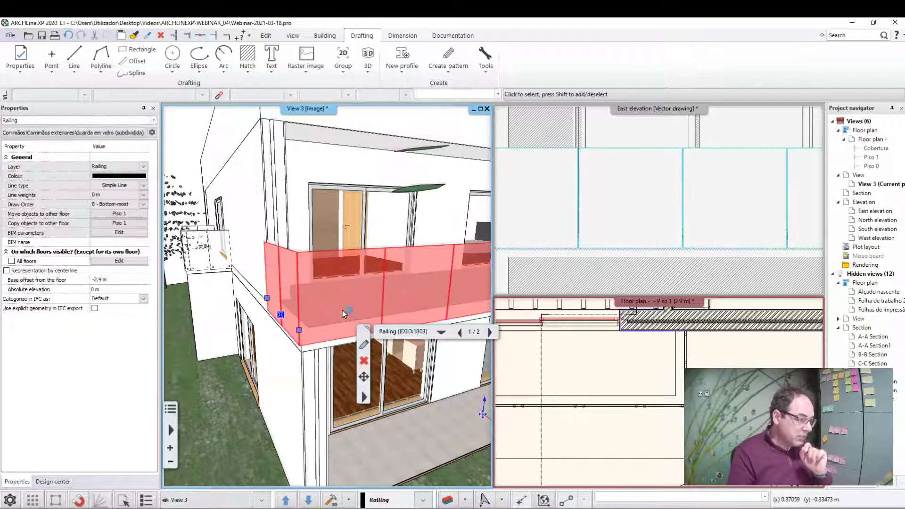
left_click(366, 347)
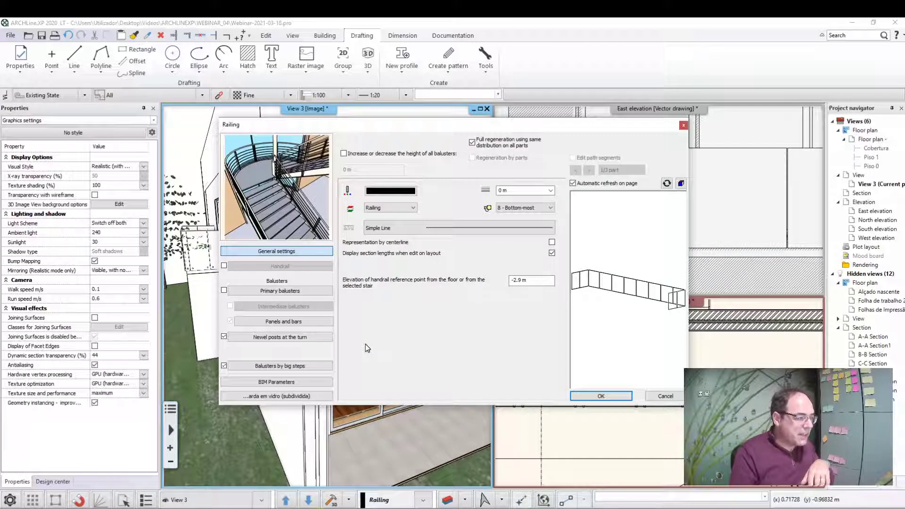
left_click(285, 322)
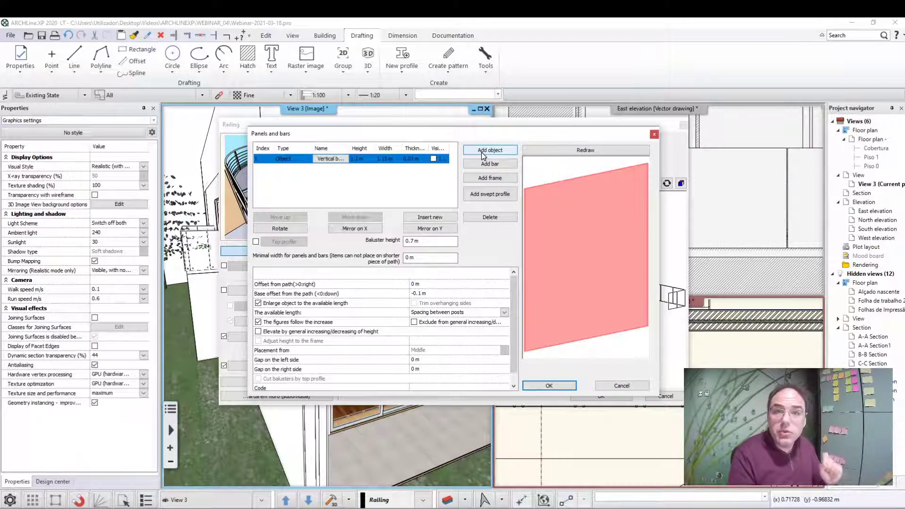
- Try adding a circular-profile bar to the railing, then delete it
left_click(490, 164)
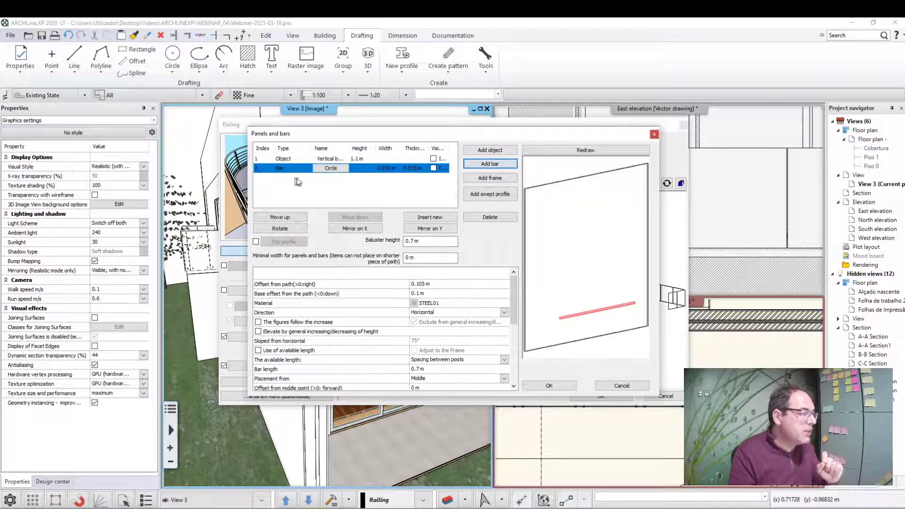
left_click(330, 169)
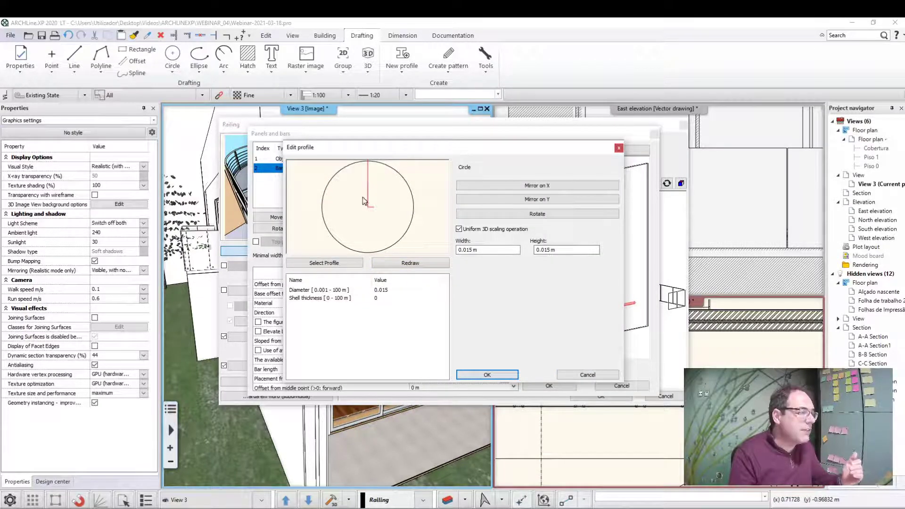
left_click(487, 374)
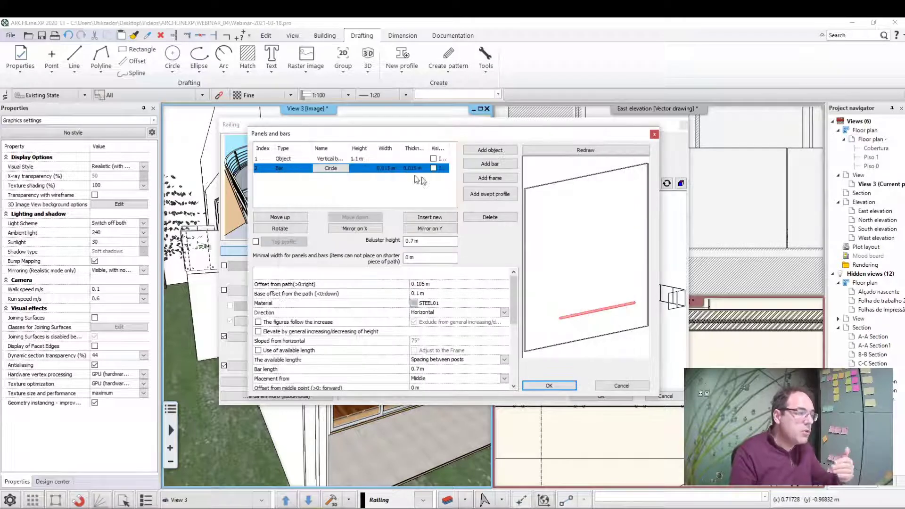
left_click(490, 217)
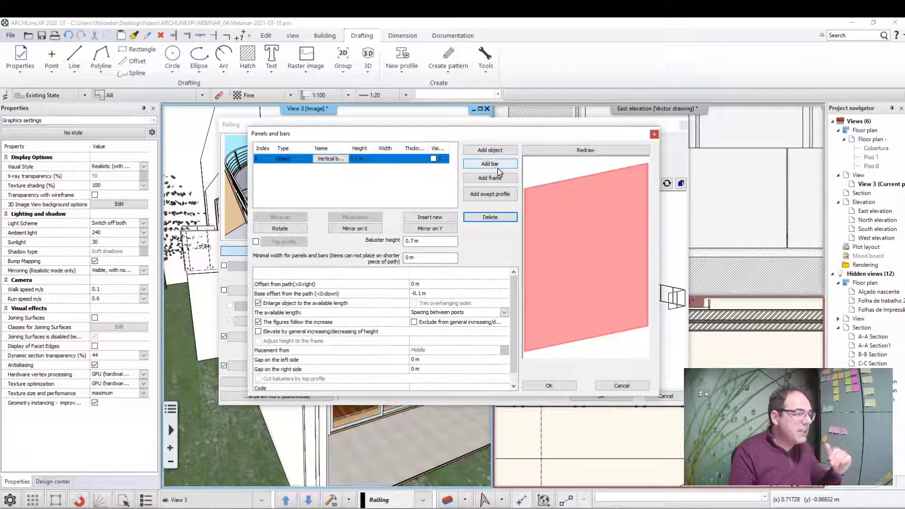
- Add an object row holding the Acessório_fixação_guardas cylinder from MY > Acessórios, and redraw
left_click(498, 150)
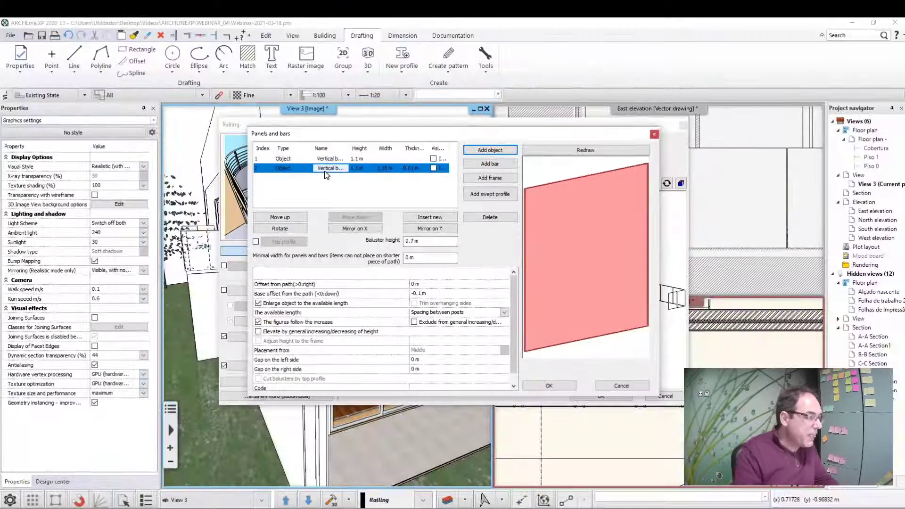
double_click(325, 174)
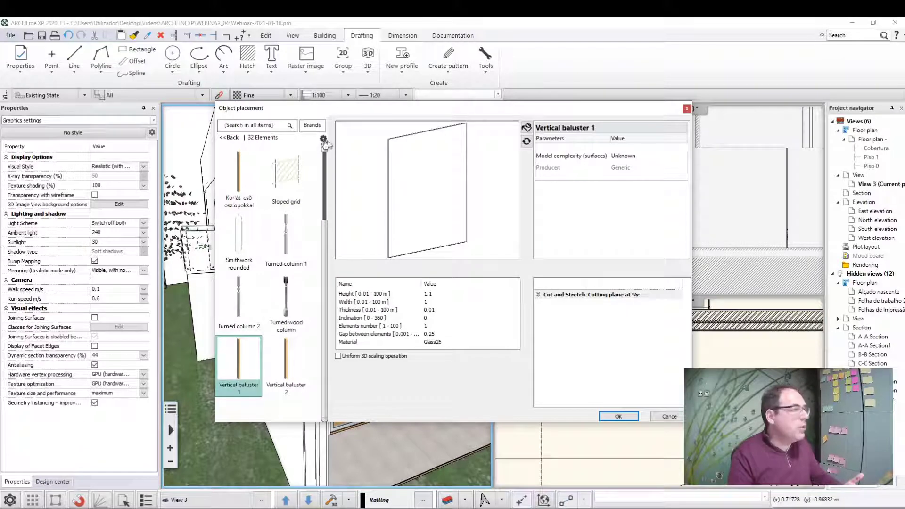
left_click(233, 138)
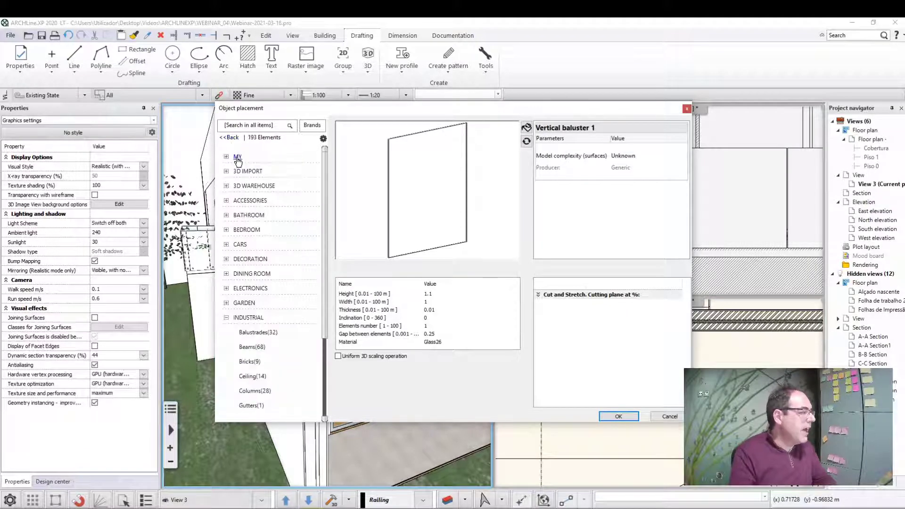
left_click(238, 159)
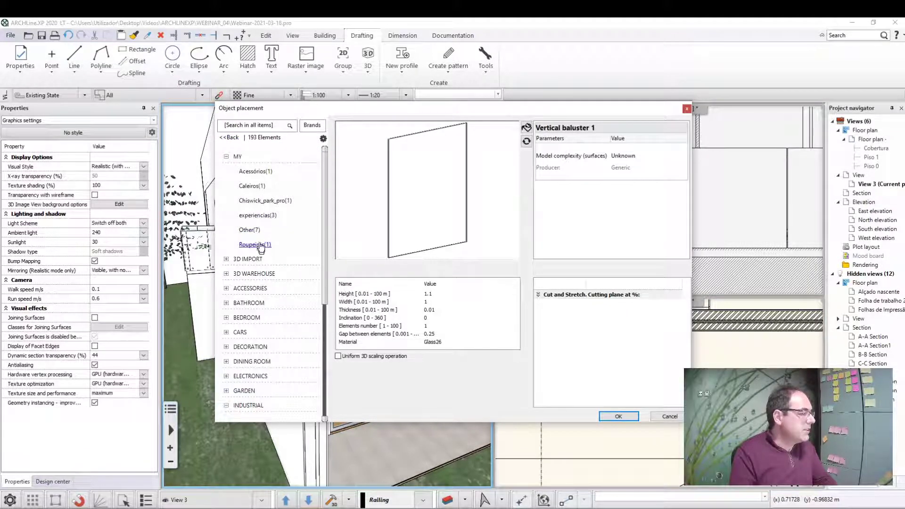
left_click(256, 172)
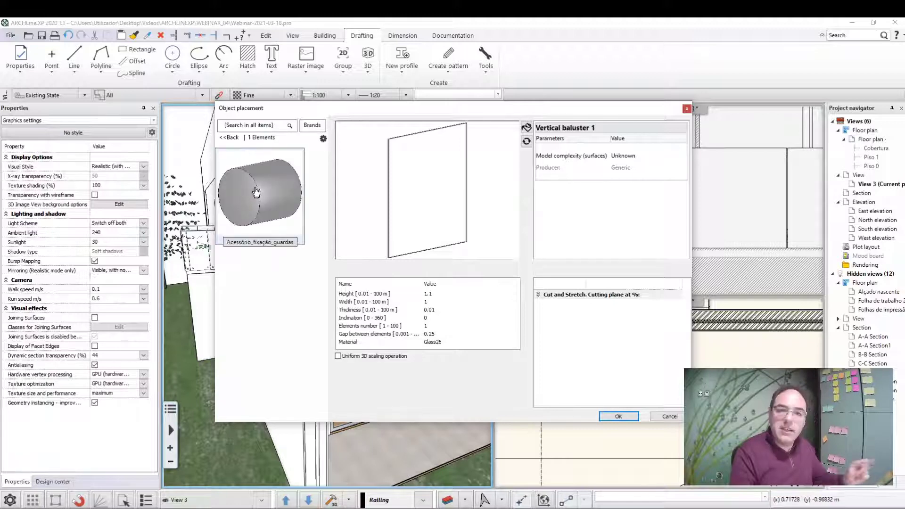
left_click(254, 193)
left_click(617, 418)
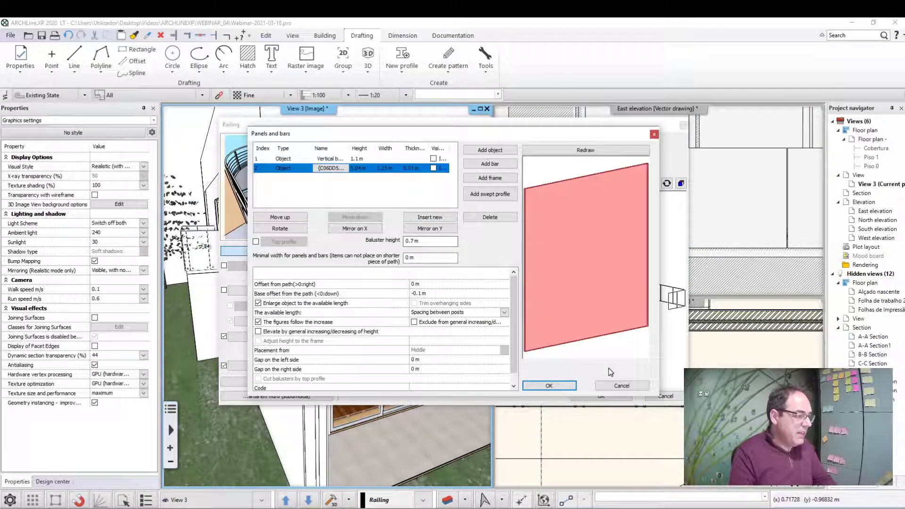
left_click(583, 150)
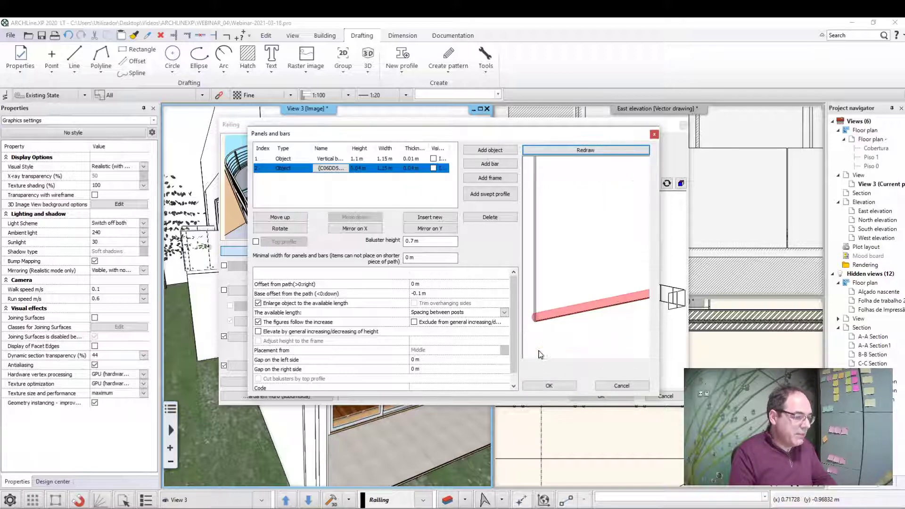
- Rotate the cylinder fixing object and redraw the preview to inspect it
mouse_move(549, 325)
left_mouse_down()
mouse_move(583, 286)
mouse_move(611, 323)
mouse_move(575, 282)
left_mouse_up()
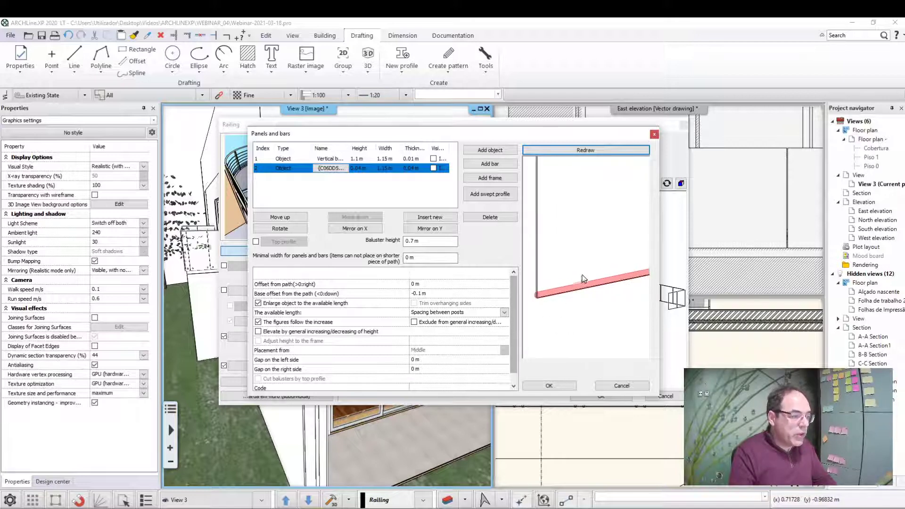
scroll(589, 308, "up", 5)
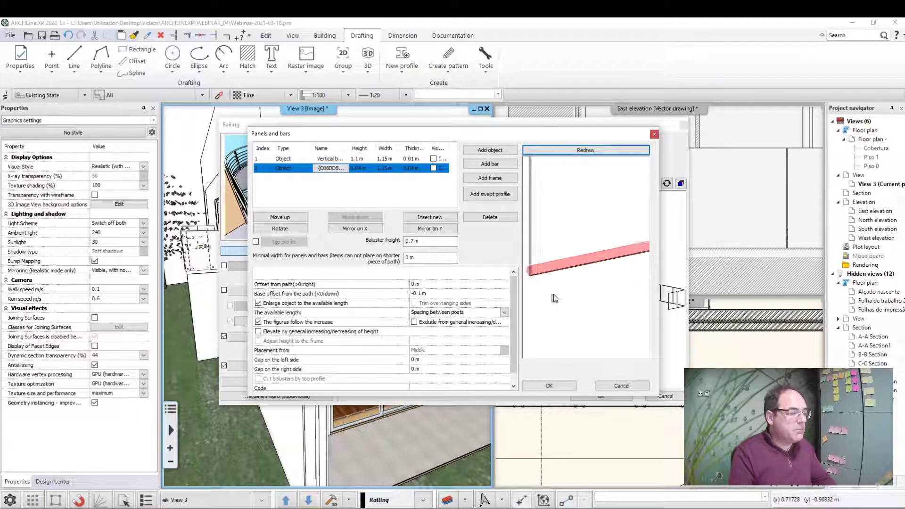
left_click(275, 229)
left_click(589, 149)
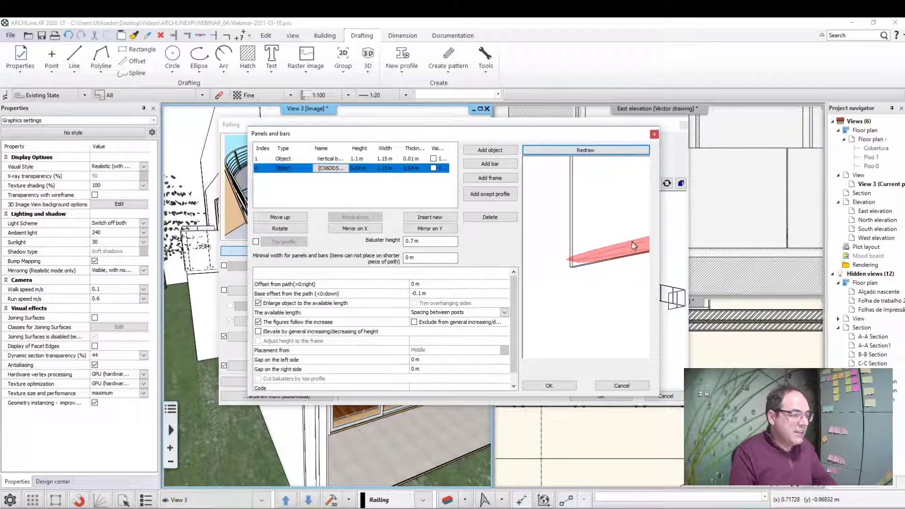
mouse_move(631, 242)
left_mouse_down()
mouse_move(592, 298)
mouse_move(619, 278)
left_mouse_up()
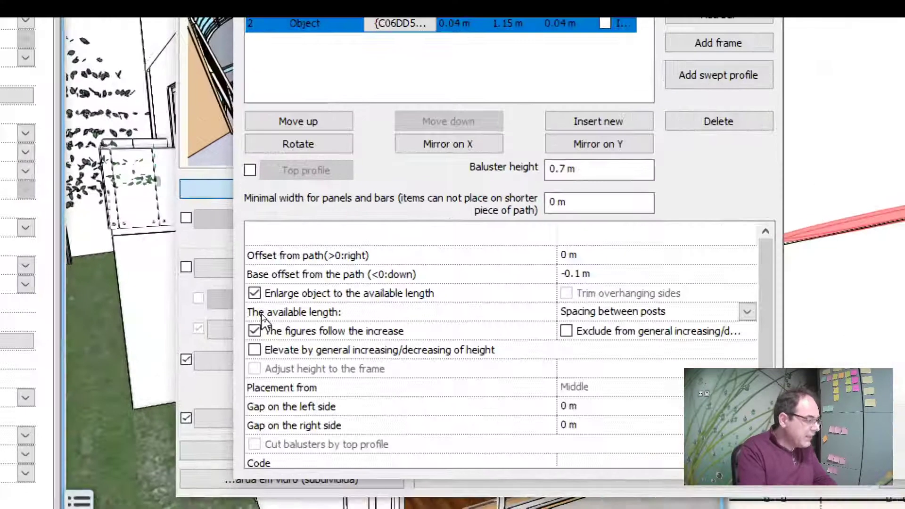
- Untick 'Enlarge object to the available length' so the fixing becomes a short cylinder
left_click(338, 298)
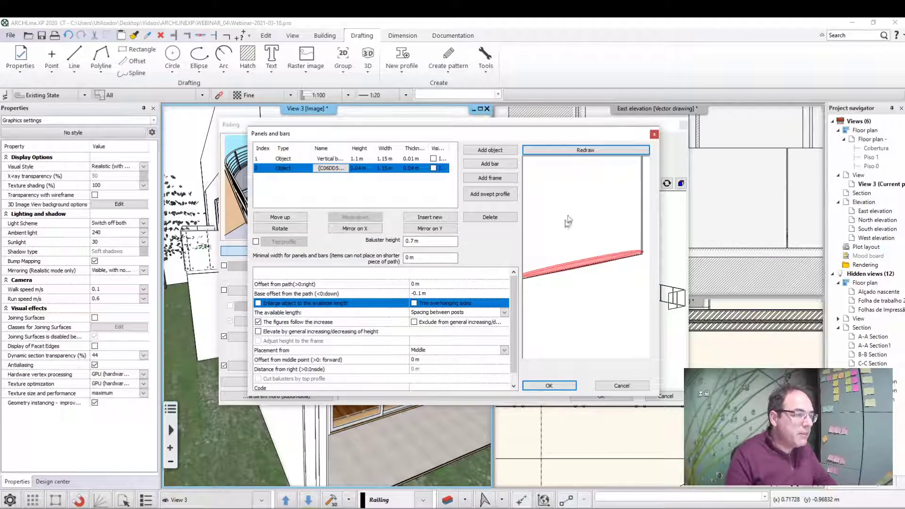
left_click(595, 151)
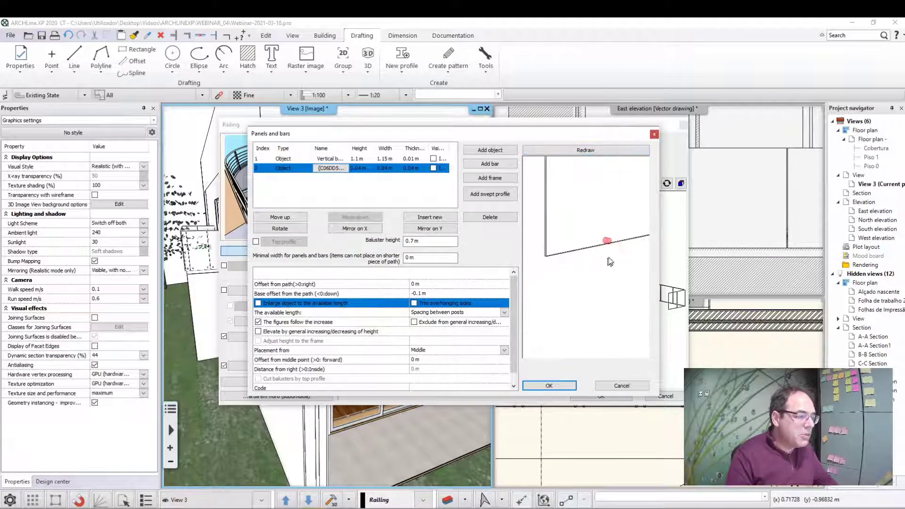
scroll(596, 250, "up", 3)
scroll(587, 251, "up", 3)
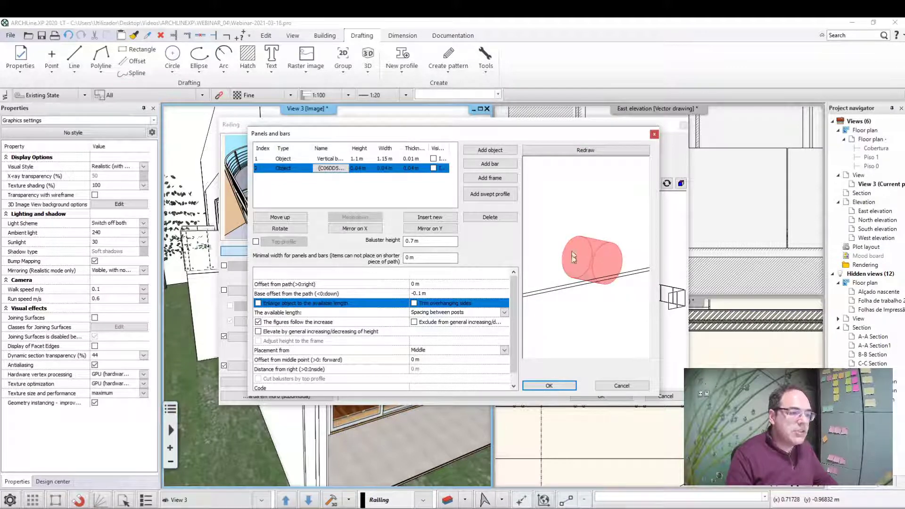
scroll(585, 257, "down", 2)
scroll(589, 263, "down", 2)
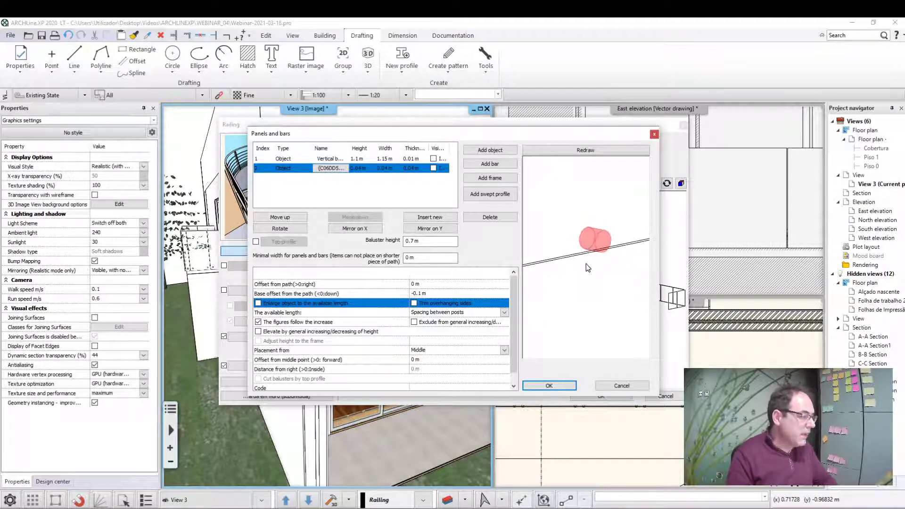
scroll(595, 269, "down", 2)
scroll(594, 272, "down", 1)
mouse_move(595, 252)
middle_mouse_down()
mouse_move(589, 264)
mouse_move(600, 239)
middle_mouse_up()
- Set the fixing's base offset from the path to 0 and redraw the preview
left_click(447, 293)
type("0")
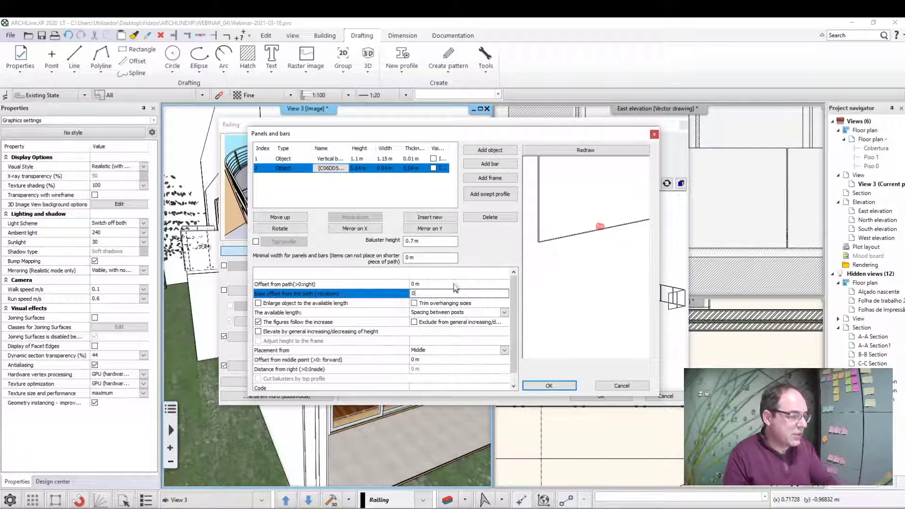
key("Up")
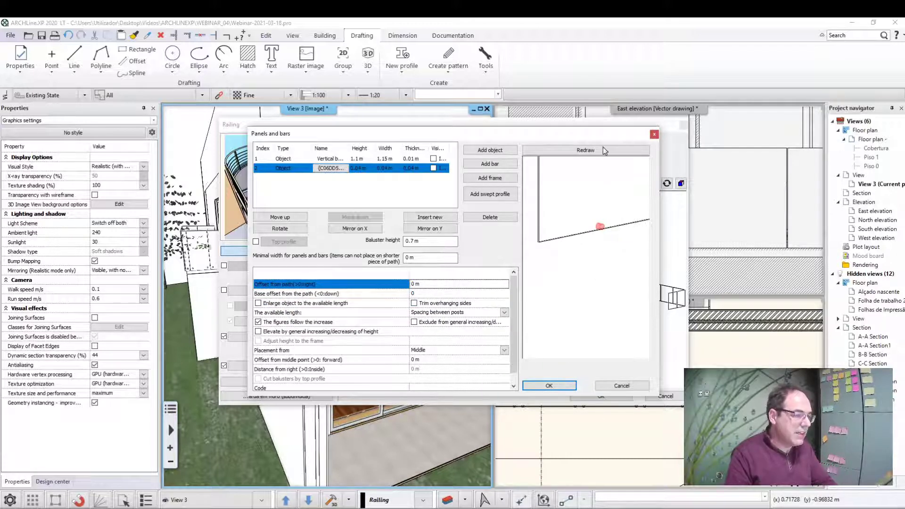
left_click(603, 150)
scroll(595, 243, "up", 3)
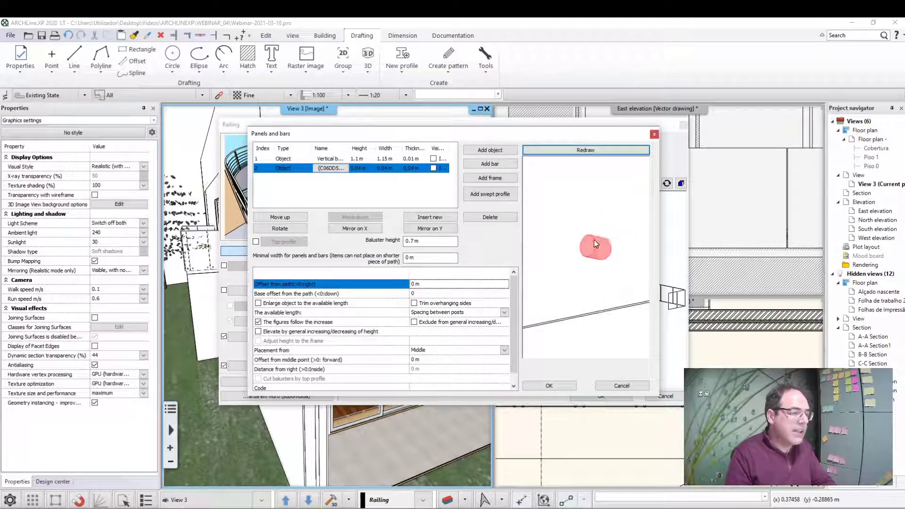
scroll(593, 243, "down", 2)
scroll(589, 247, "down", 2)
scroll(588, 250, "down", 2)
scroll(587, 250, "down", 2)
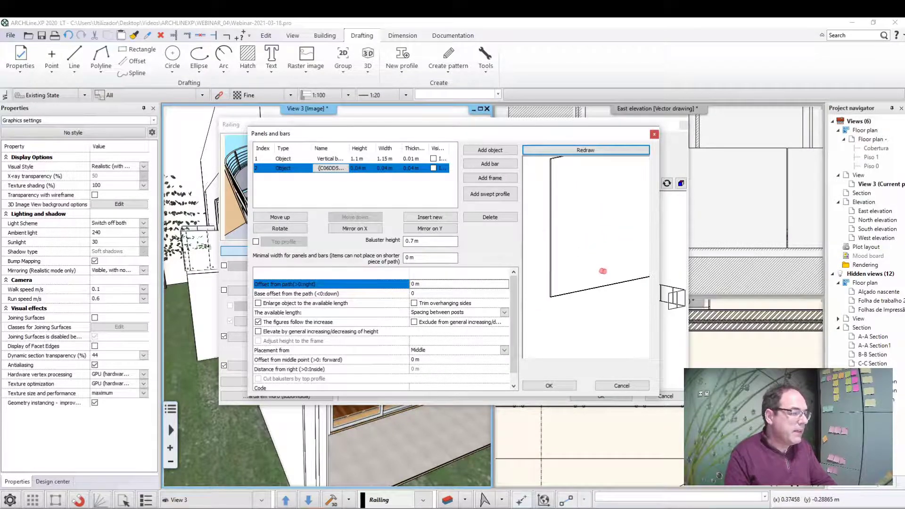
scroll(583, 308, "up", 1)
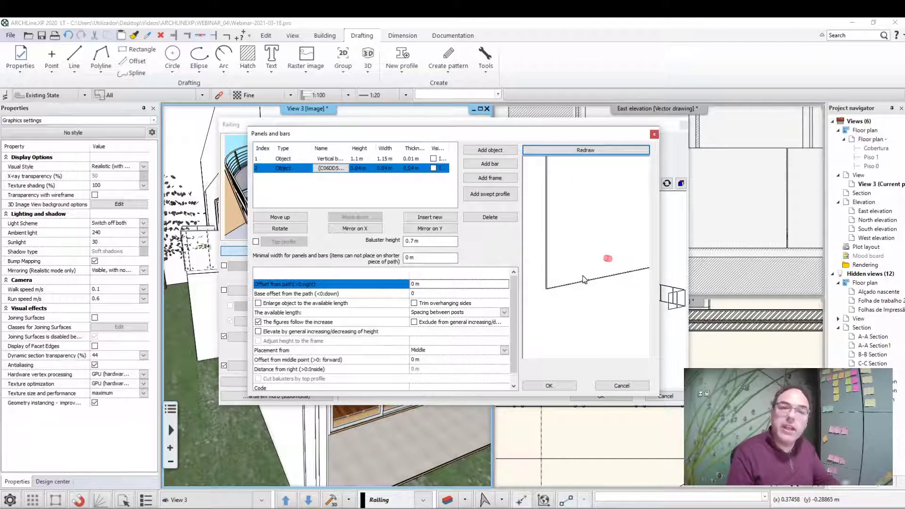
middle_click_drag(583, 279, 561, 290)
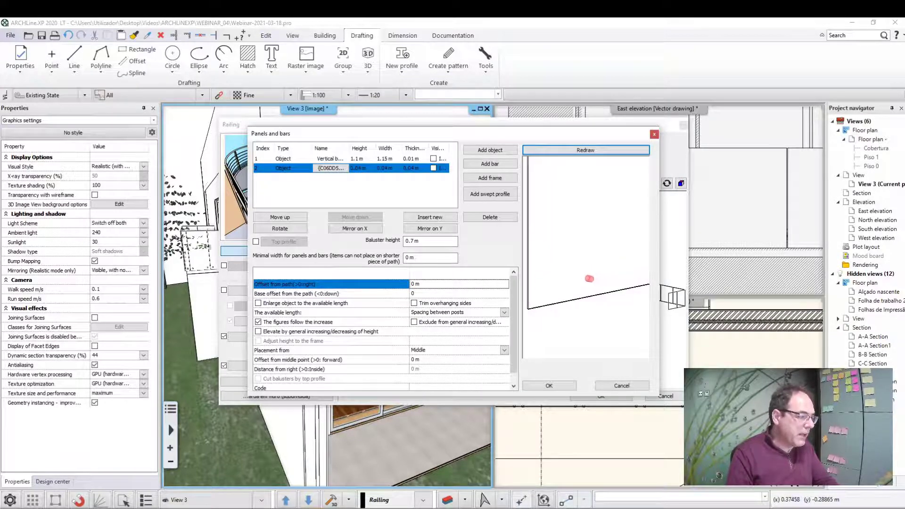
- Change the fixing's 'Placement from' setting to Left and redraw
left_click(268, 353)
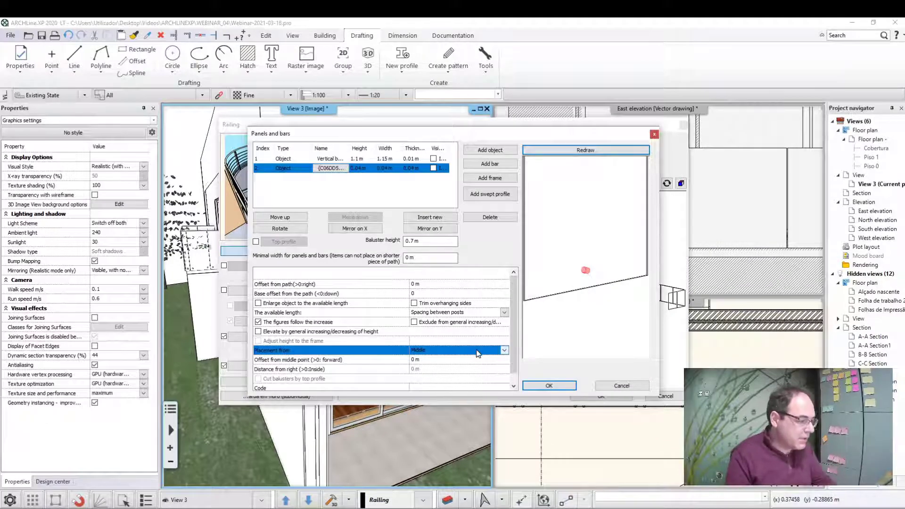
left_click(478, 353)
left_click(443, 359)
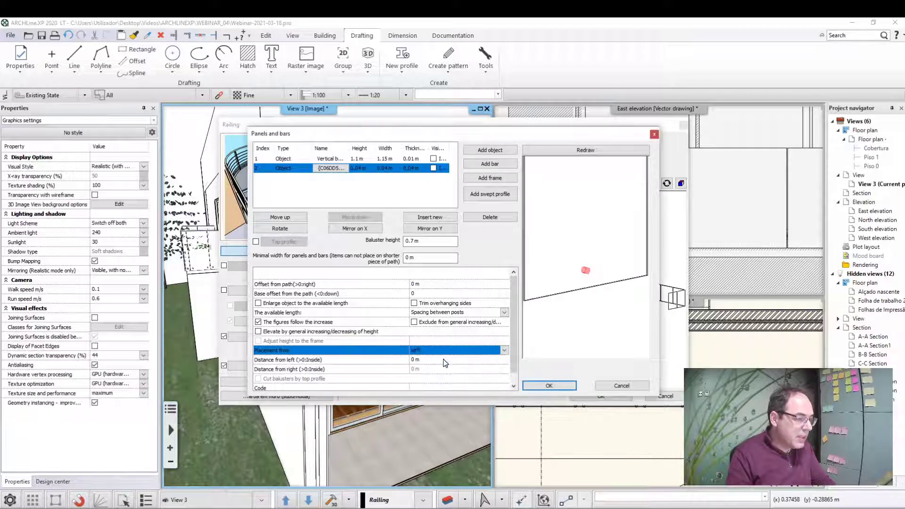
left_click(604, 152)
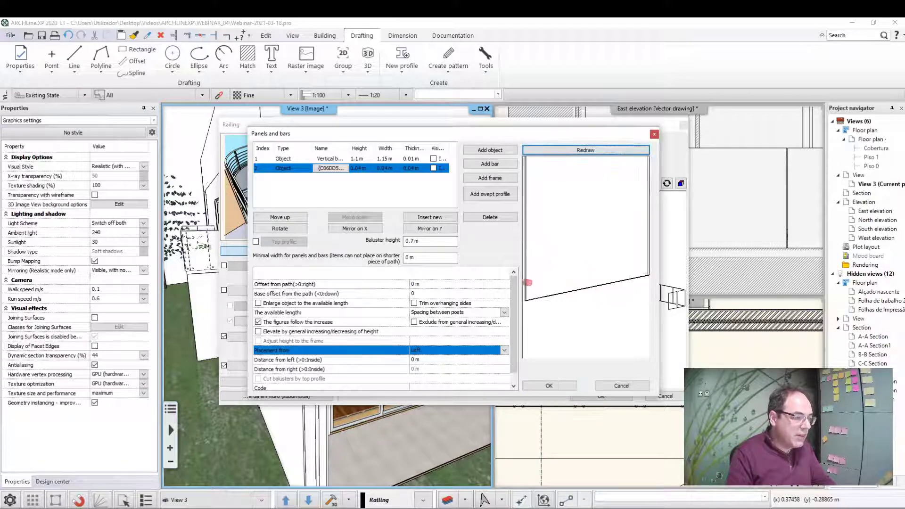
mouse_move(589, 252)
left_mouse_down()
mouse_move(611, 300)
mouse_move(536, 236)
left_mouse_up()
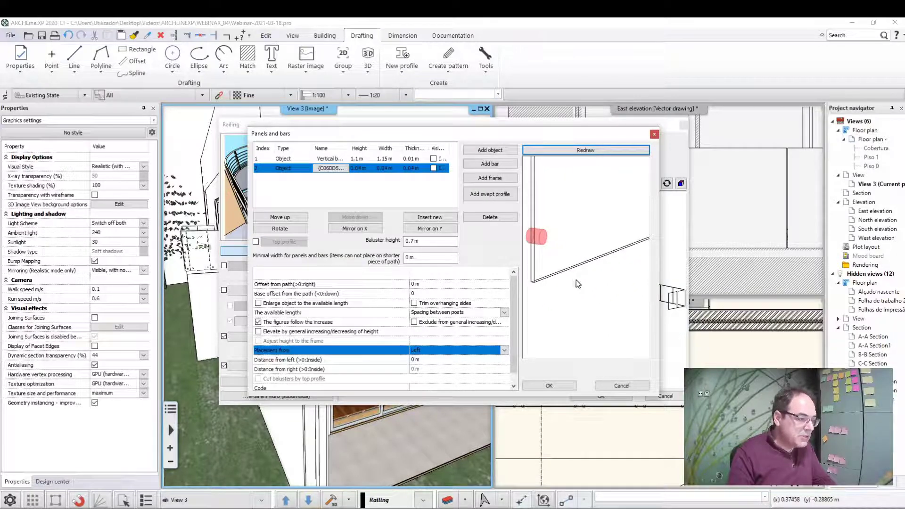
left_click_drag(562, 276, 581, 251)
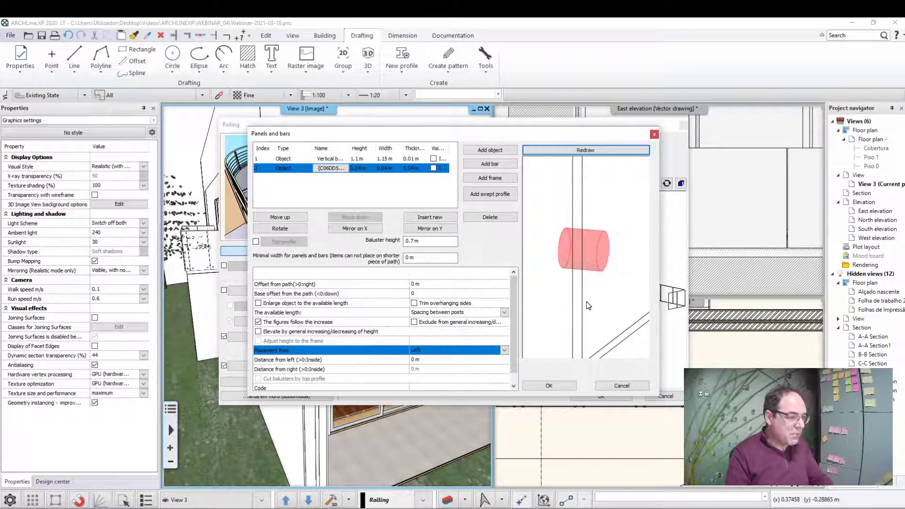
mouse_move(588, 305)
left_mouse_down()
mouse_move(605, 311)
mouse_move(573, 309)
mouse_move(567, 268)
left_mouse_up()
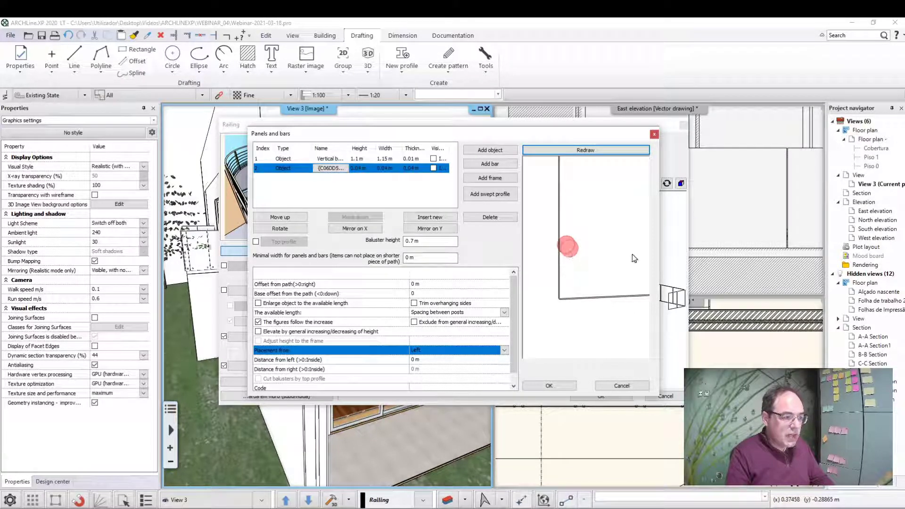
left_click_drag(579, 255, 580, 254)
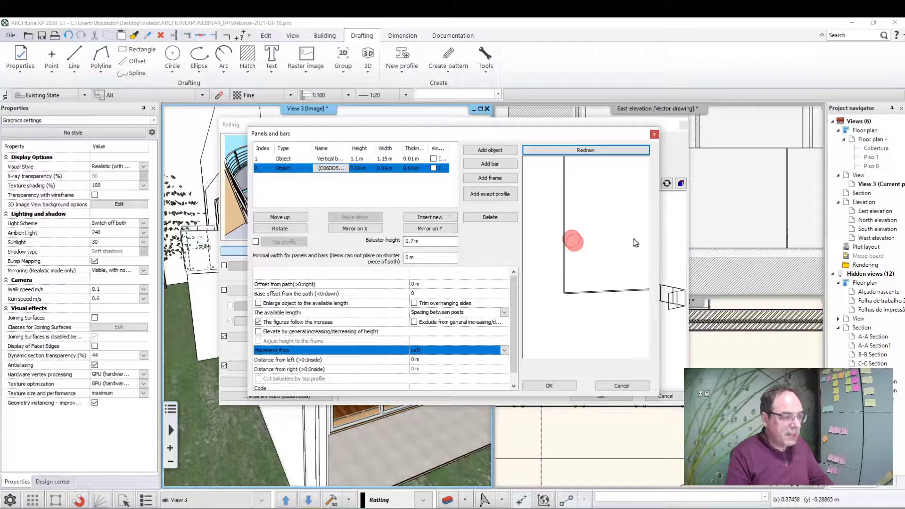
- Set the fixing's distance from left to 0.1 m and redraw the preview
left_click(434, 360)
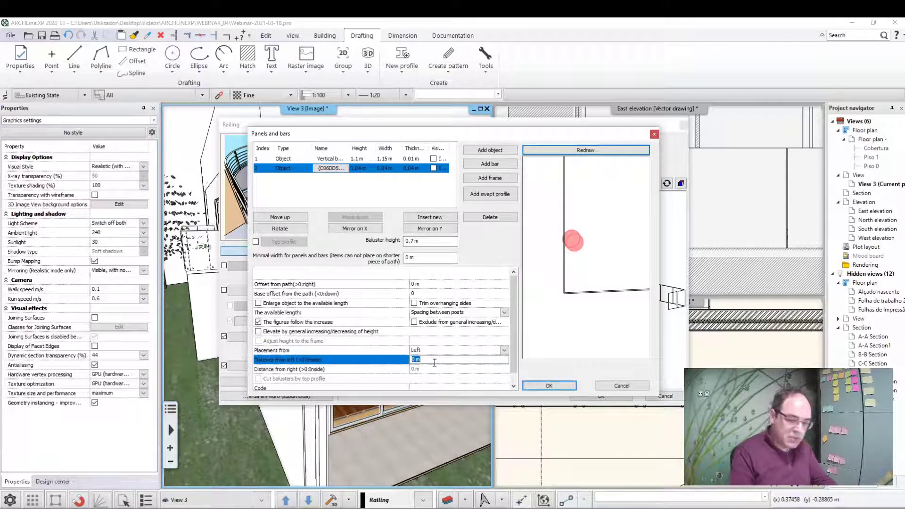
type("0.05")
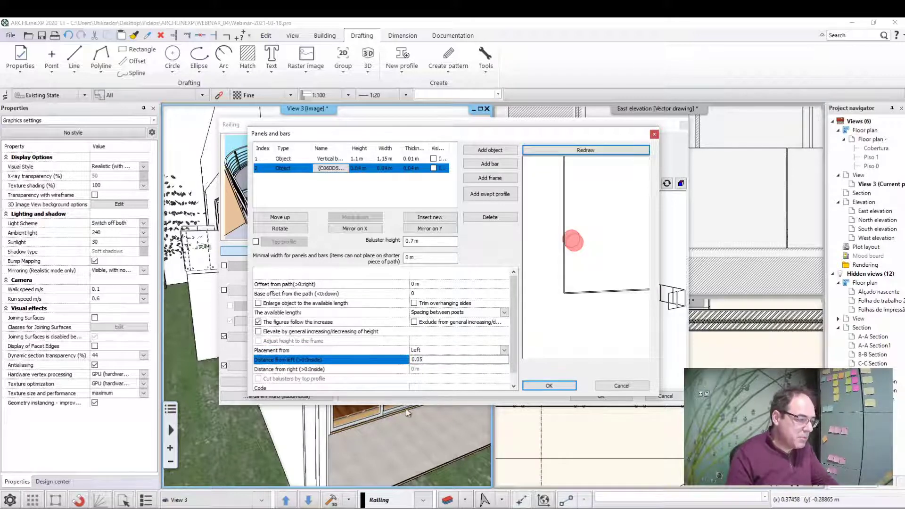
left_click(463, 286)
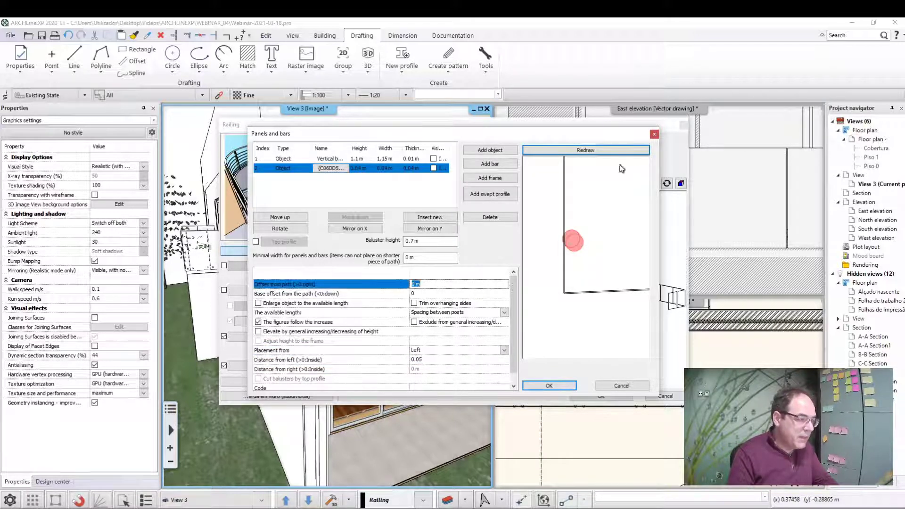
left_click(591, 150)
left_click(437, 359)
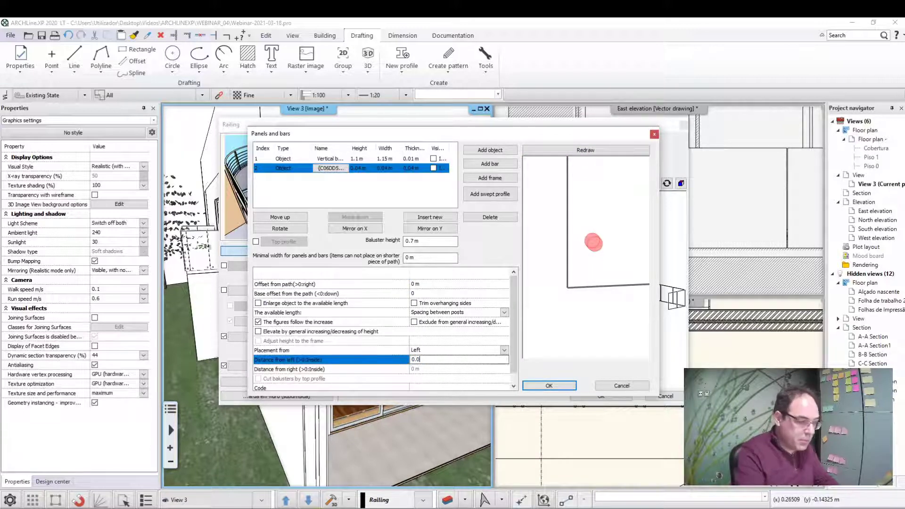
key("BackSpace")
type("1")
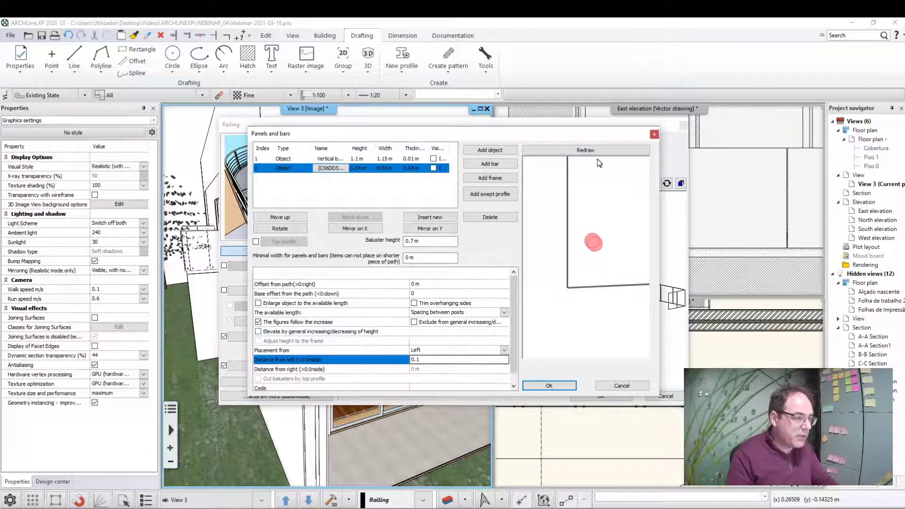
left_click(595, 151)
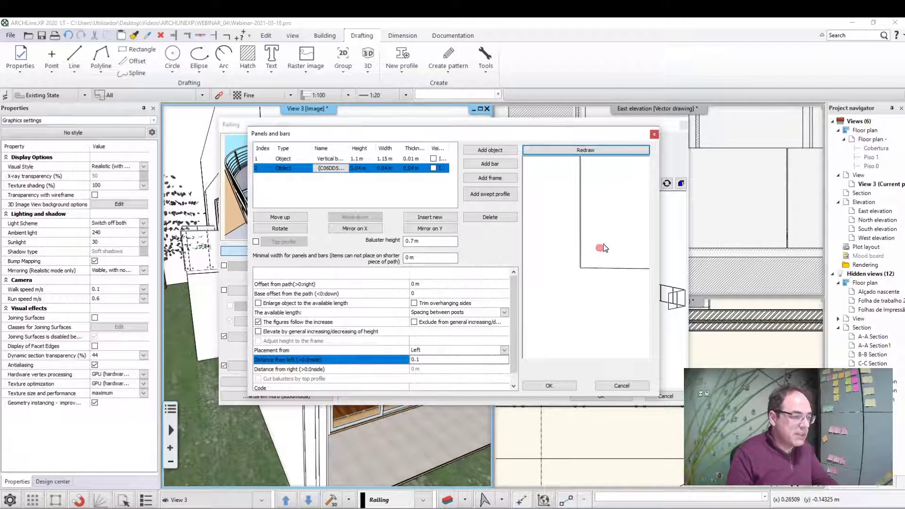
- Orbit the preview to check the fixing position, then select the path offset field
mouse_move(603, 247)
left_mouse_down()
mouse_move(607, 268)
mouse_move(536, 278)
left_mouse_up()
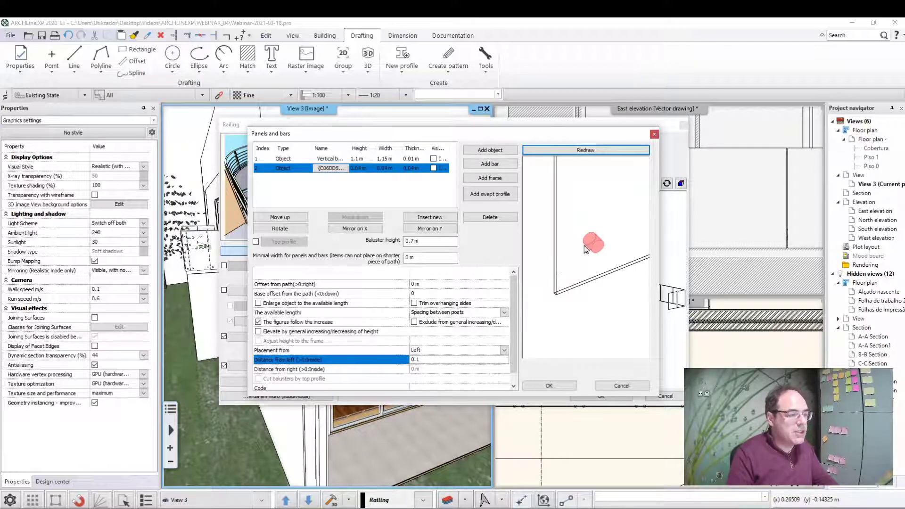
mouse_move(568, 283)
left_mouse_down()
mouse_move(553, 269)
mouse_move(557, 304)
mouse_move(605, 272)
left_mouse_up()
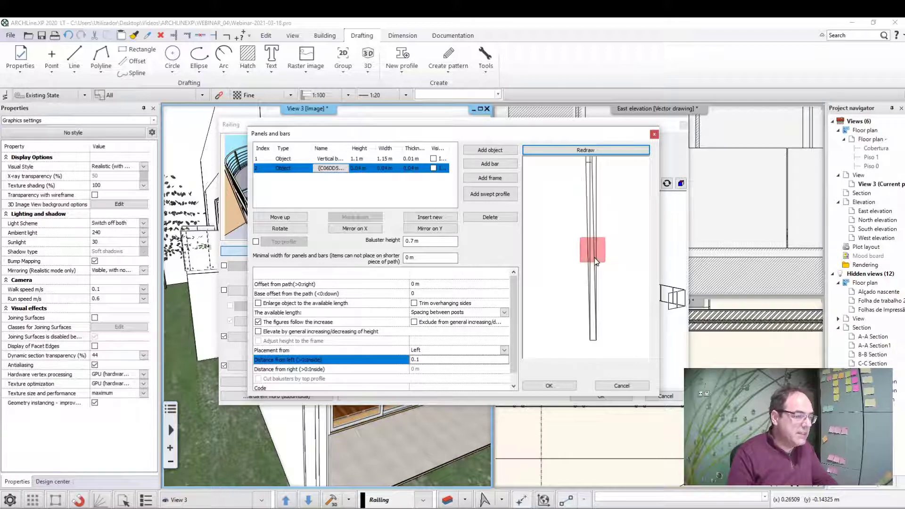
left_click_drag(606, 273, 444, 280)
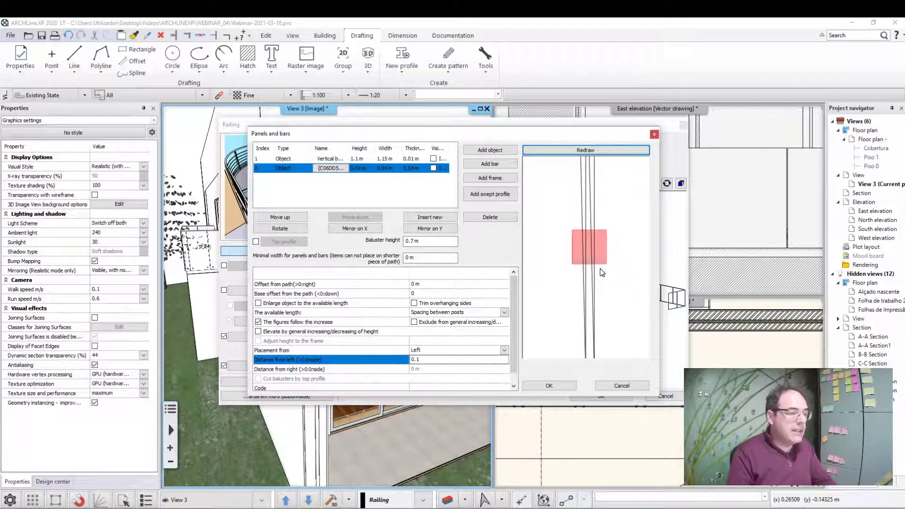
left_click(447, 286)
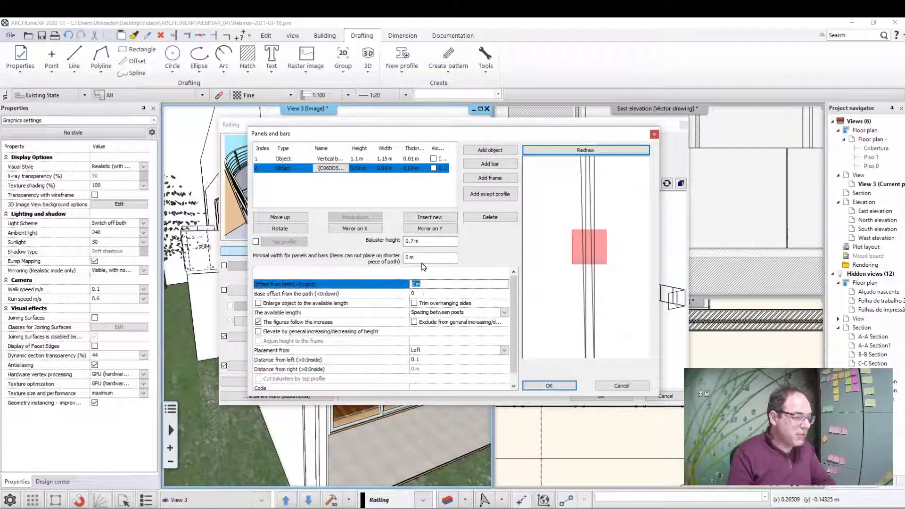
- Change the fixing's path offset to -0.005 m, redraw, and tilt the preview into perspective
type("-0.005")
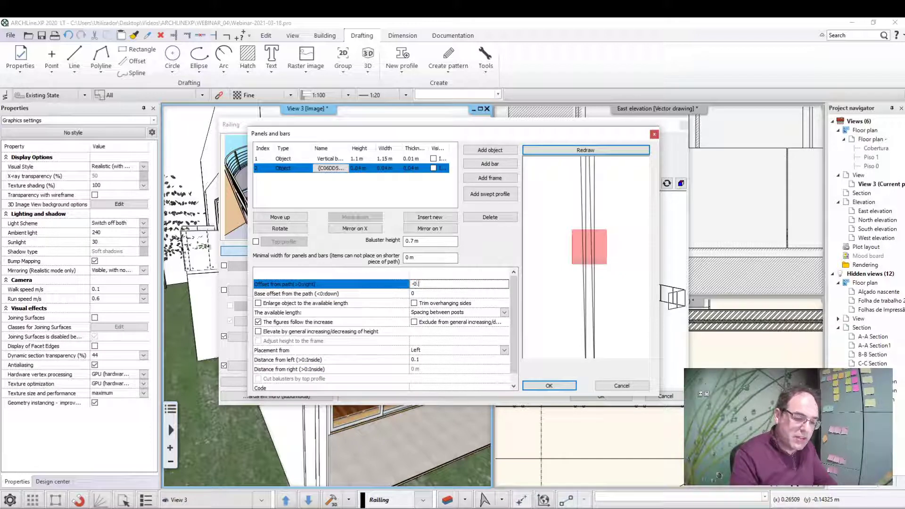
left_click(593, 151)
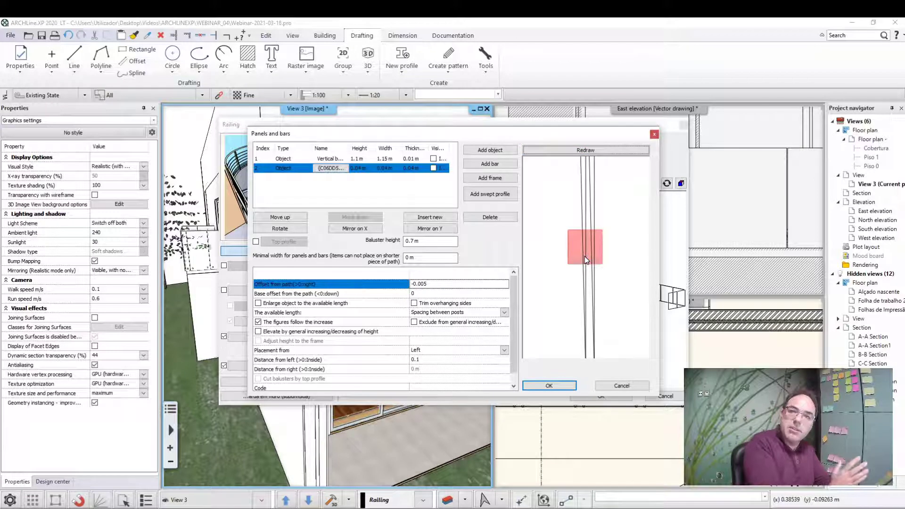
mouse_move(585, 214)
left_mouse_down()
mouse_move(597, 290)
mouse_move(531, 260)
mouse_move(579, 241)
mouse_move(567, 253)
mouse_move(601, 225)
left_mouse_up()
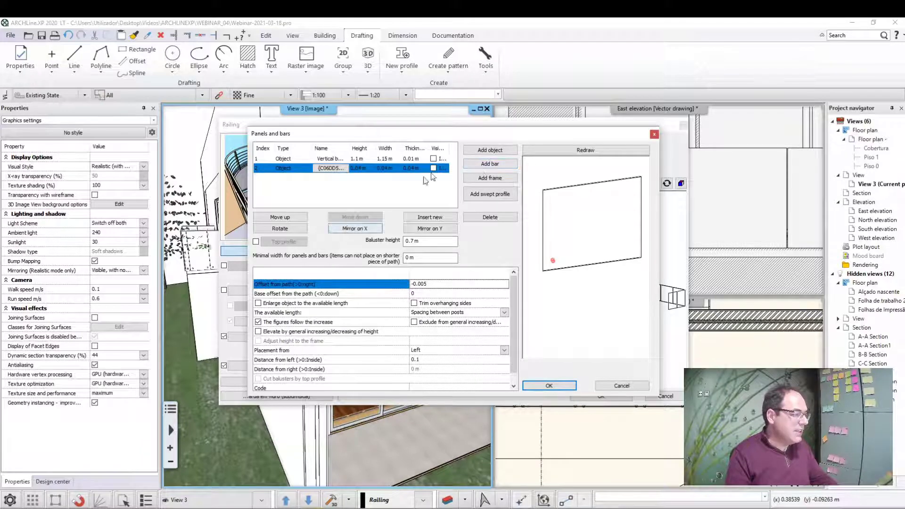
- Try adding a circle-profile bar again, then delete it
left_click(486, 164)
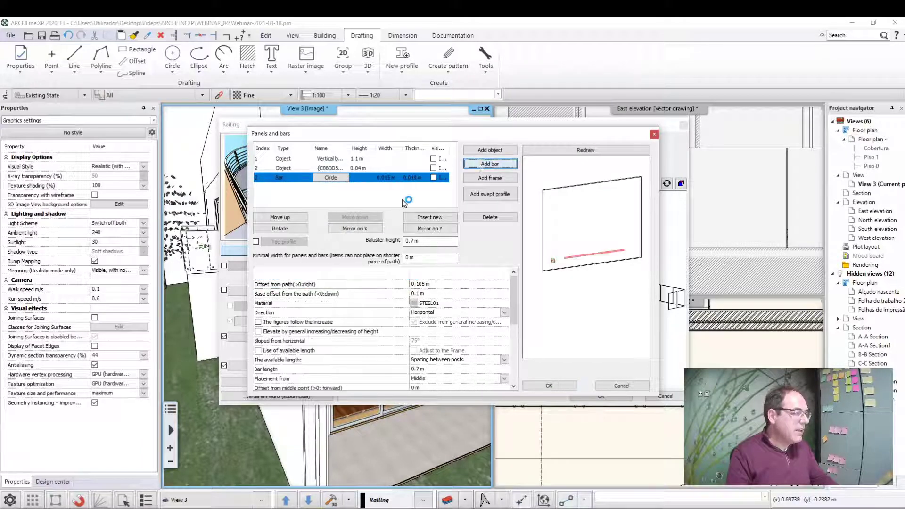
left_click(331, 179)
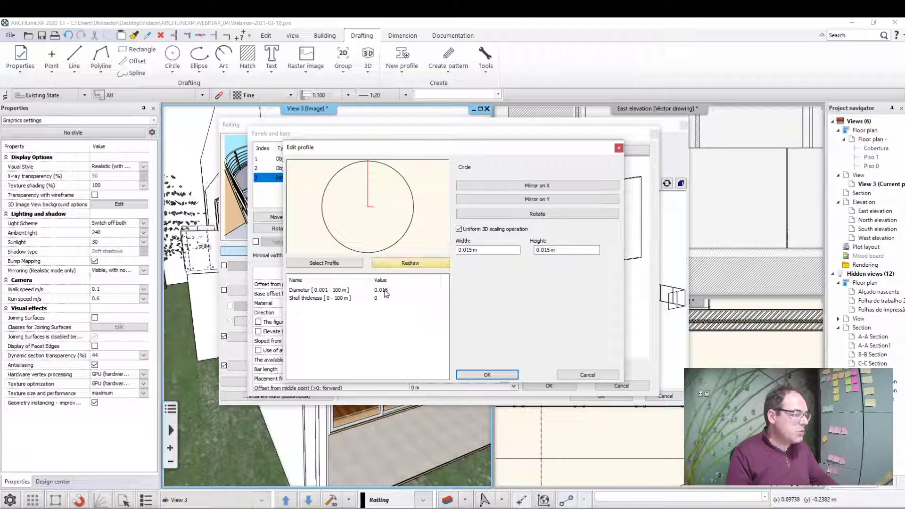
left_click(588, 375)
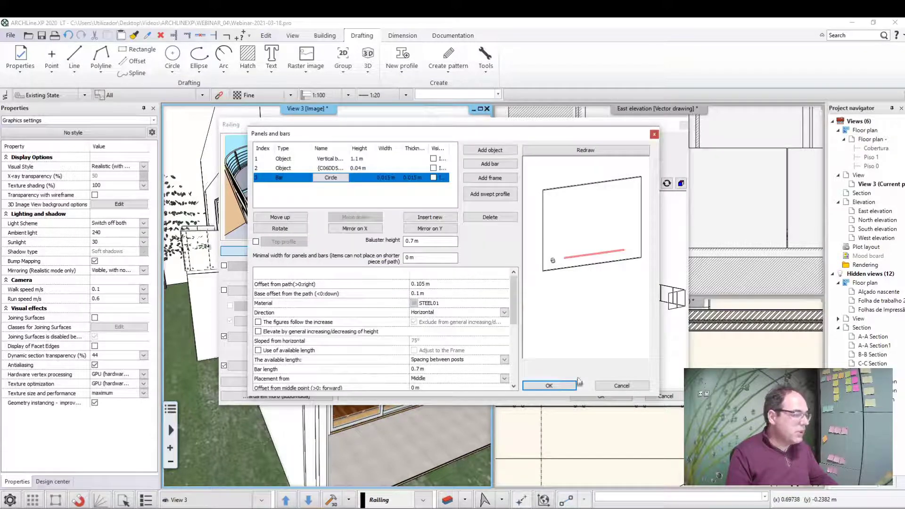
left_click(487, 217)
- Add a second cylinder fixing placed 0.1 m from the panel's right end and confirm
left_click(490, 150)
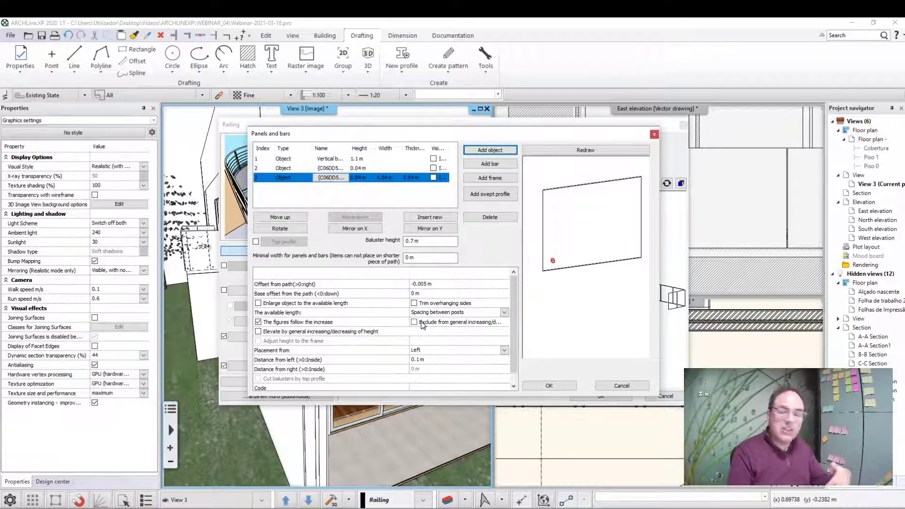
left_click(426, 353)
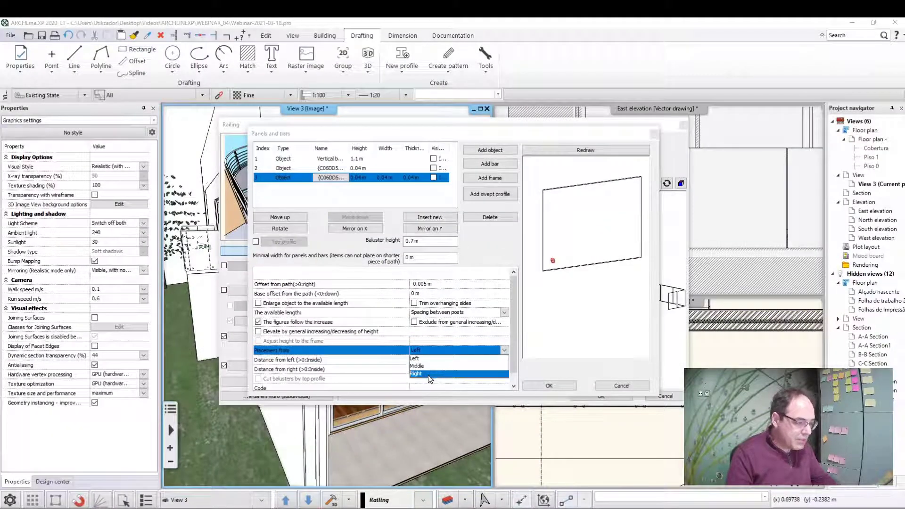
left_click(429, 374)
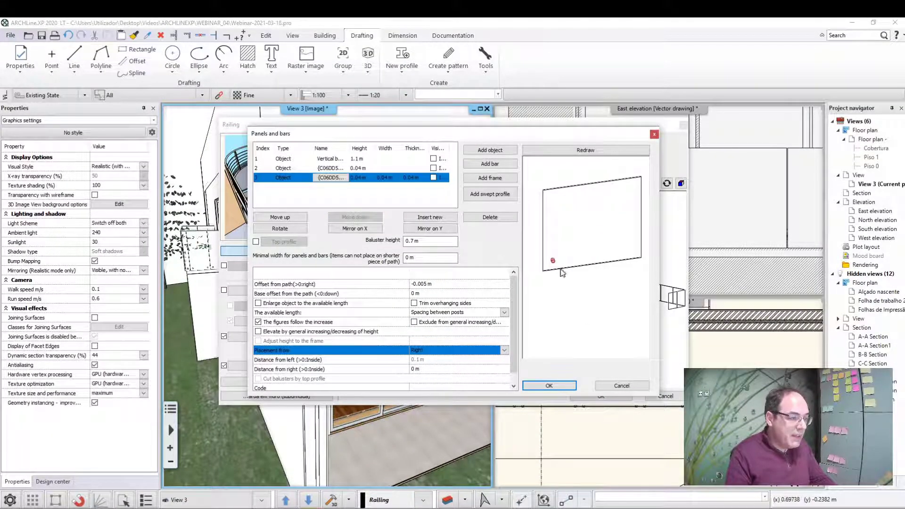
left_click(589, 147)
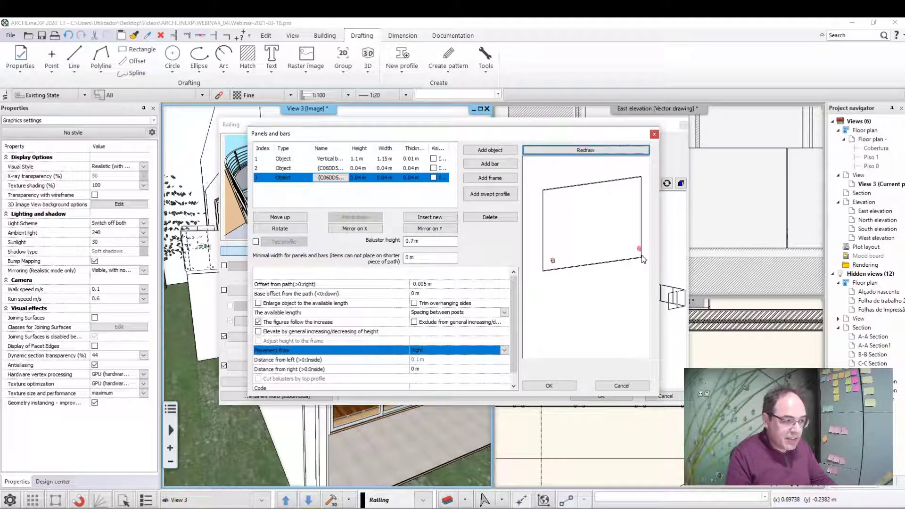
left_click(428, 372)
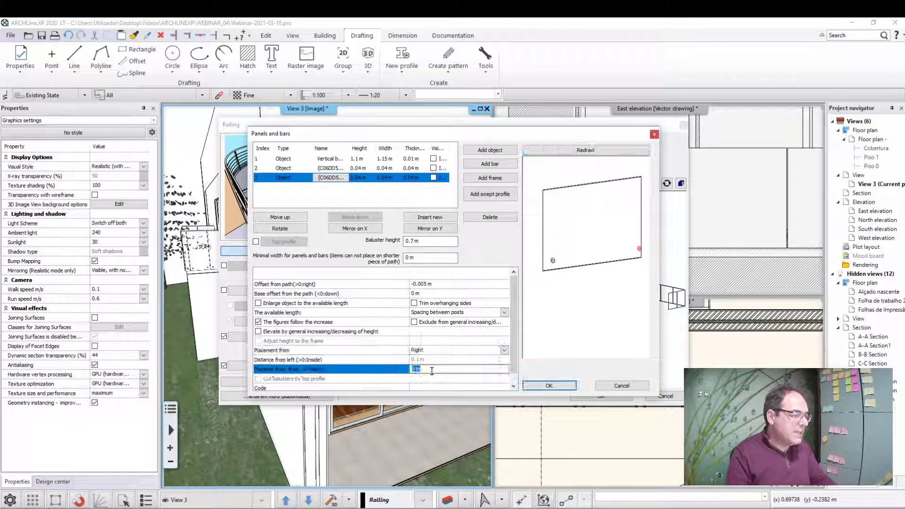
type("0")
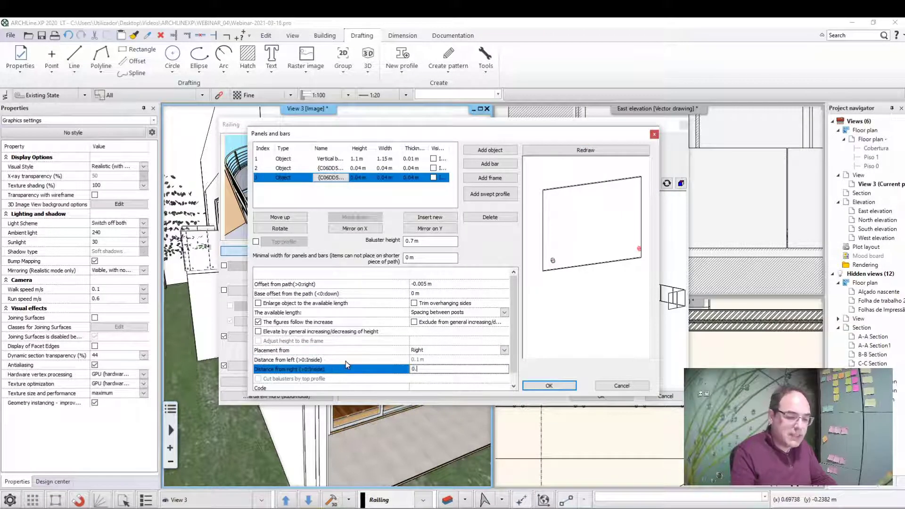
type(".1")
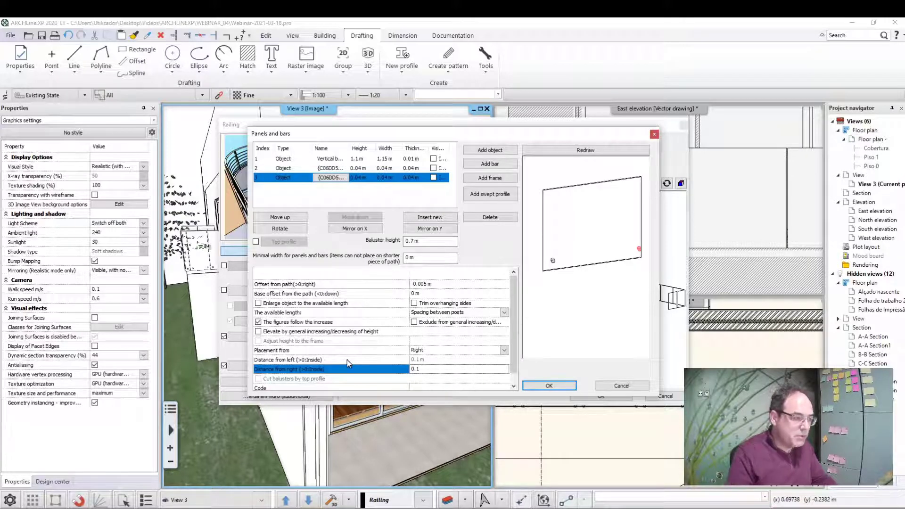
left_click(578, 151)
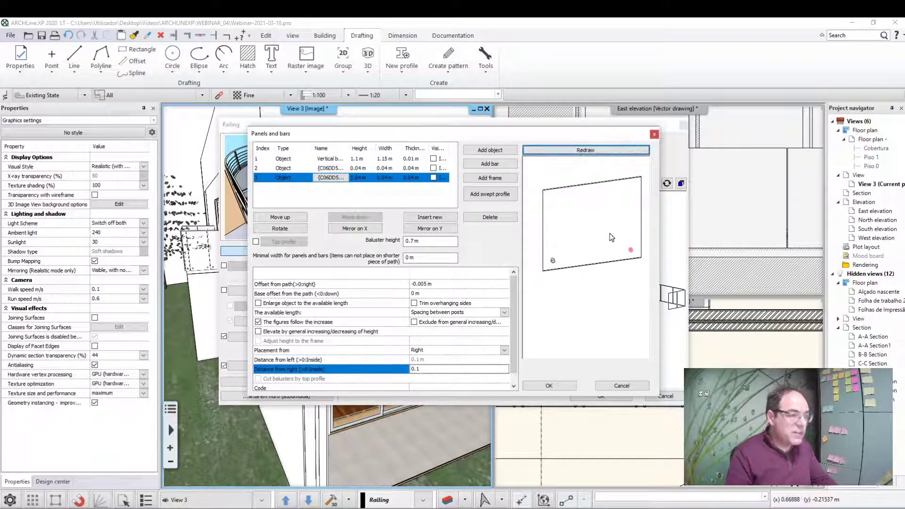
mouse_move(627, 255)
left_mouse_down()
mouse_move(537, 225)
mouse_move(632, 230)
mouse_move(616, 248)
mouse_move(639, 240)
mouse_move(624, 245)
mouse_move(541, 369)
left_mouse_up()
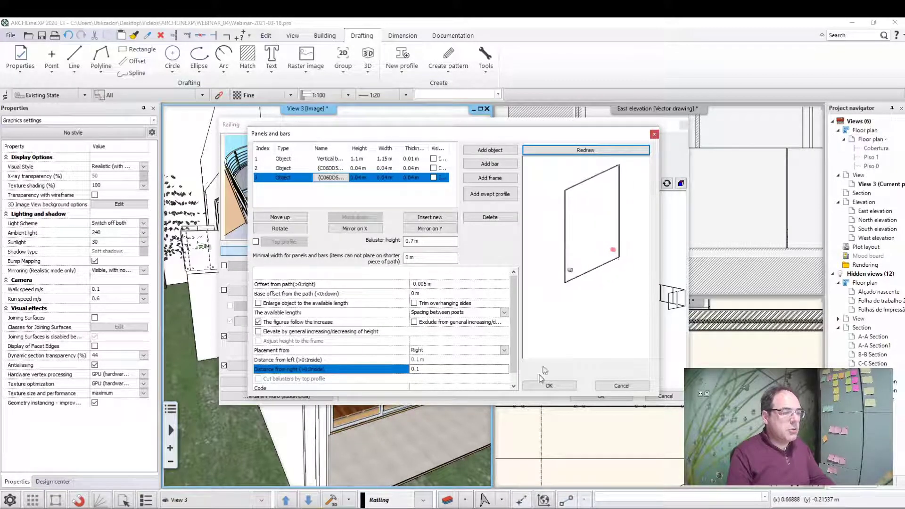
left_click(550, 385)
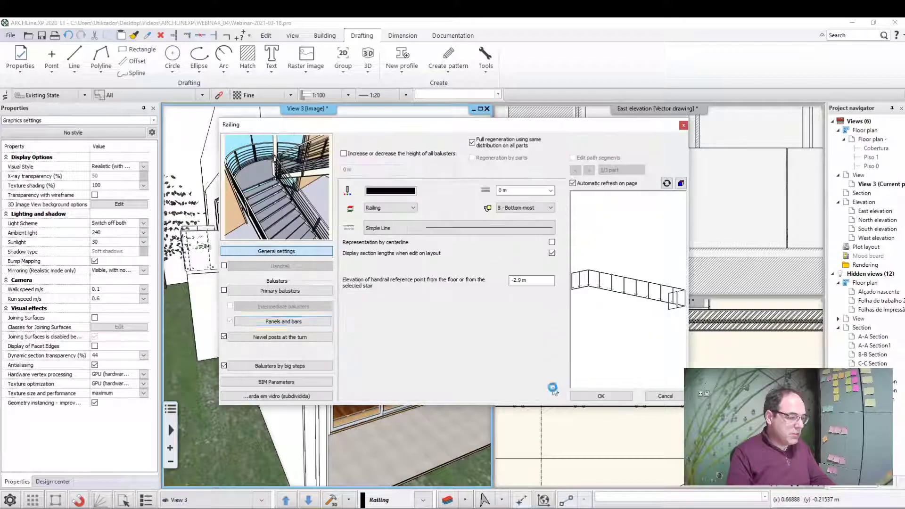
- Apply the two-fixing railing settings, then reselect the railing and review its Panels and bars
left_click(609, 399)
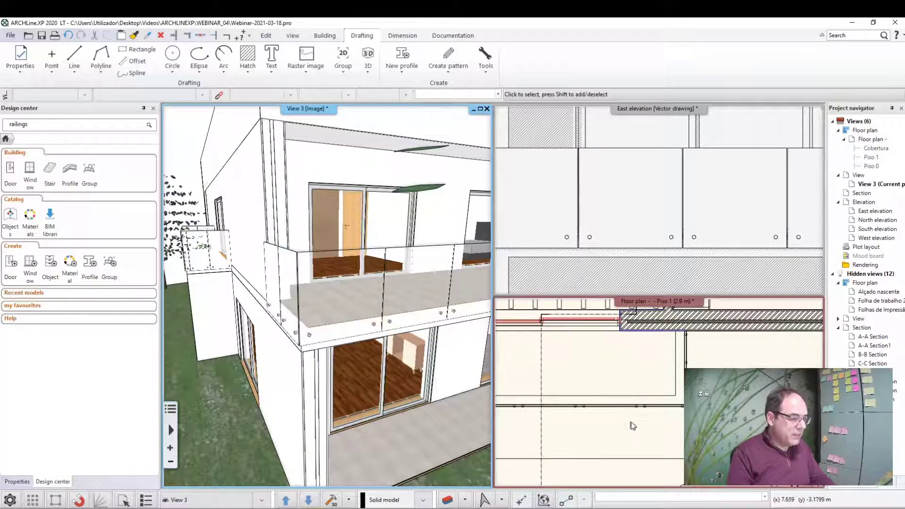
scroll(641, 413, "up", 3)
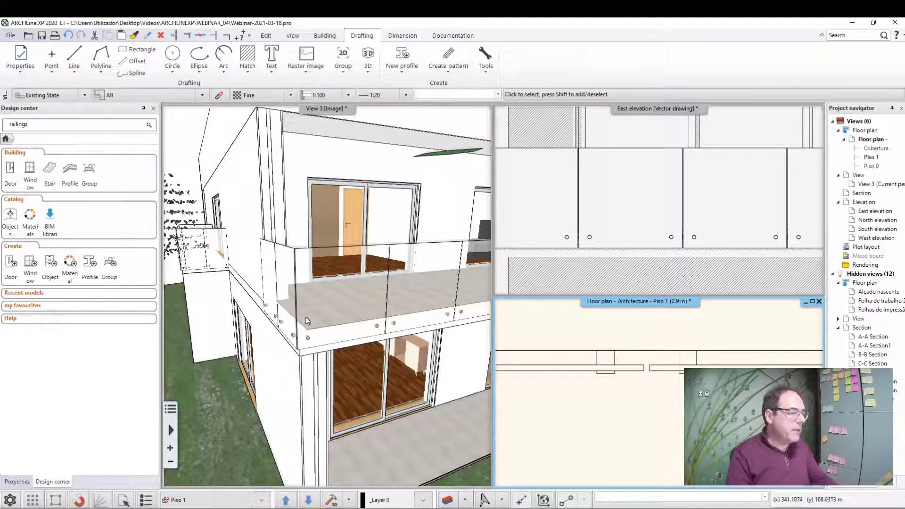
left_click(348, 275)
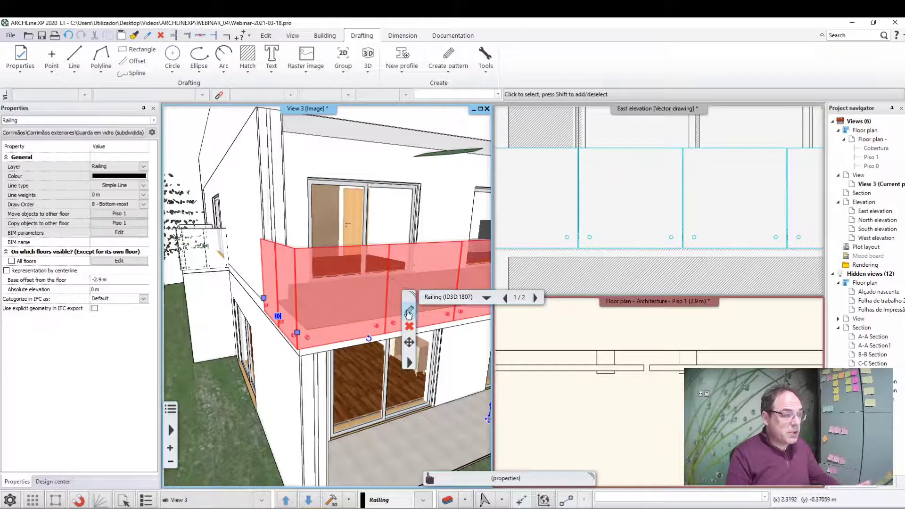
left_click(409, 309)
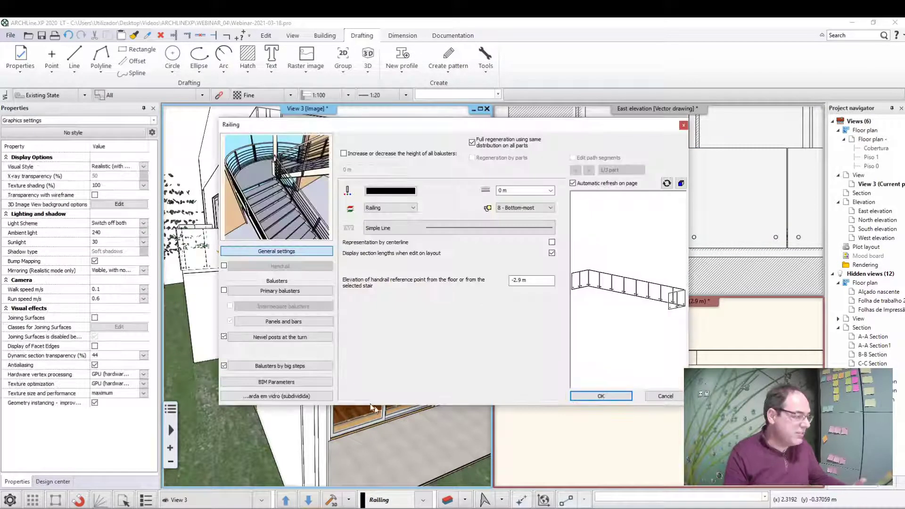
left_click(278, 323)
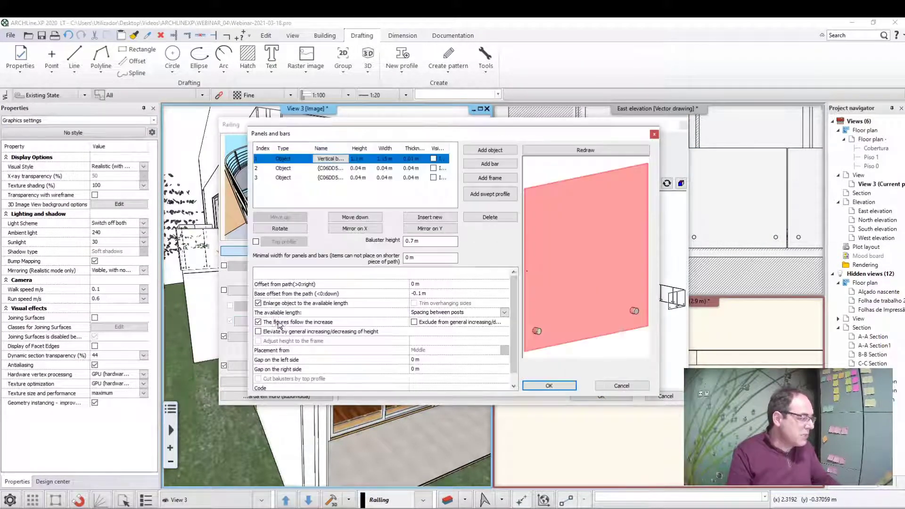
left_click(560, 387)
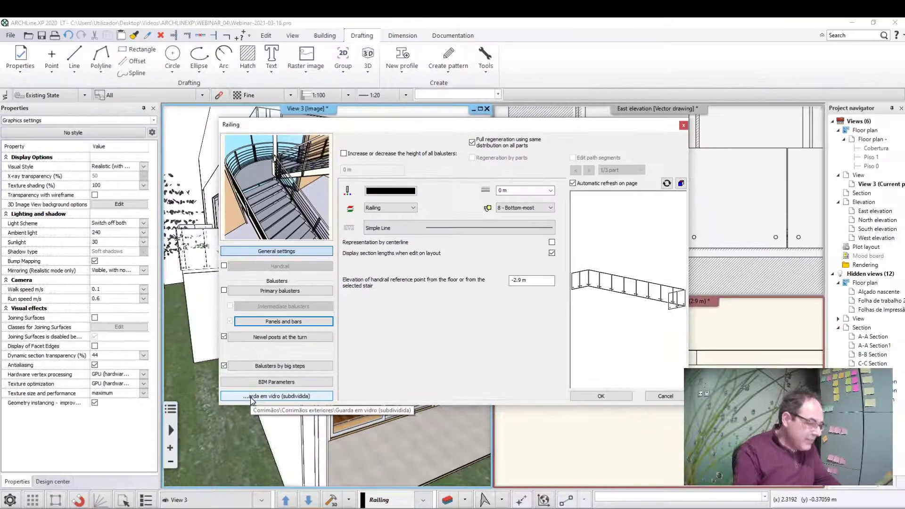
- Overwrite the Guarda em vidro (subdividida) style with the two-fixing railing settings and close the Railing dialog
left_click(210, 396)
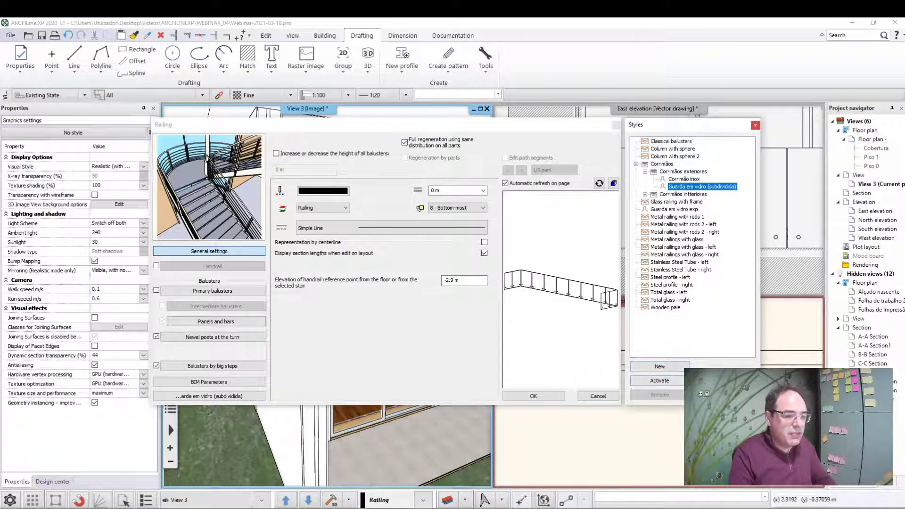
left_click(660, 366)
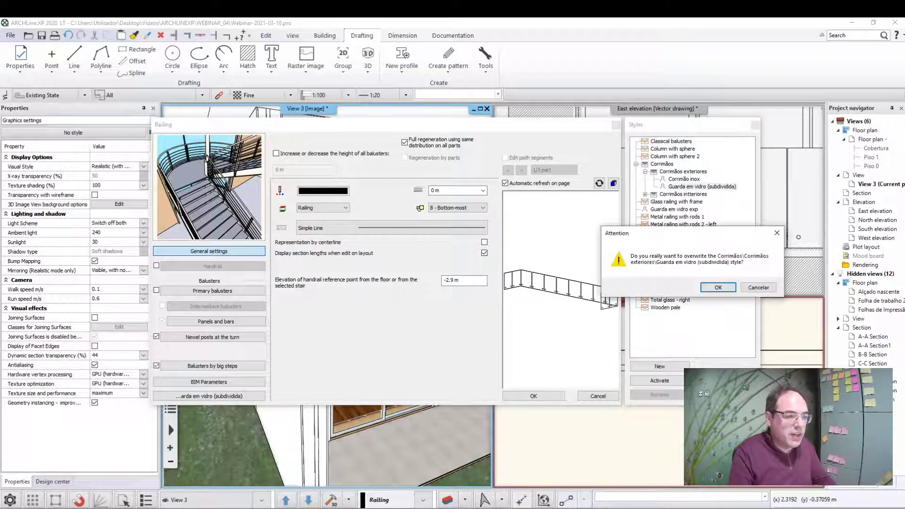
left_click(718, 288)
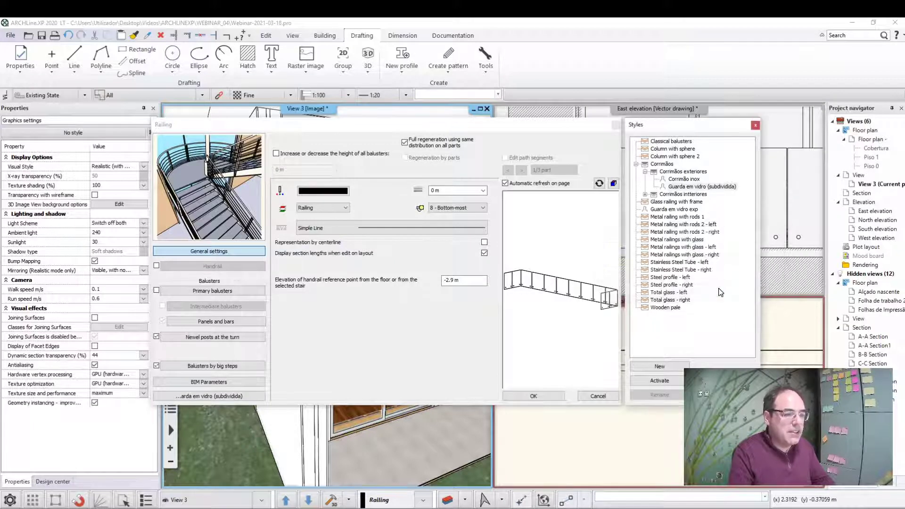
left_click(541, 397)
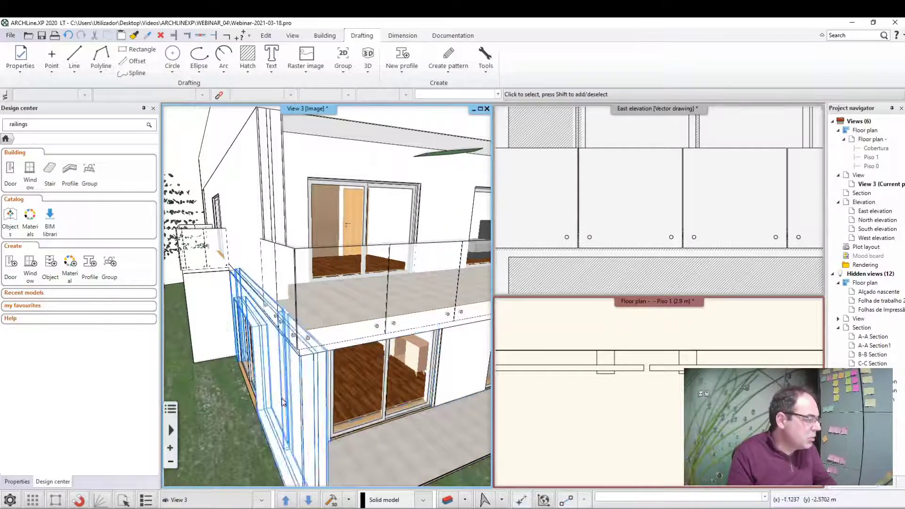
- Orbit the 3D model, then zoom the East elevation out to show the glass railing fixings
mouse_move(340, 403)
middle_mouse_down()
mouse_move(315, 403)
mouse_move(358, 386)
middle_mouse_up()
left_click(730, 180)
scroll(730, 180, "down", 3)
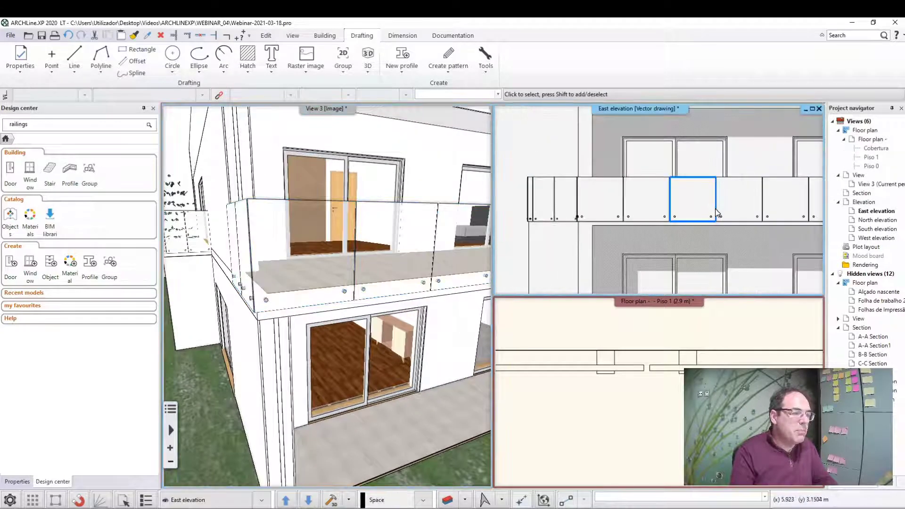
scroll(723, 229, "up", 2)
scroll(725, 233, "down", 2)
scroll(725, 233, "down", 2)
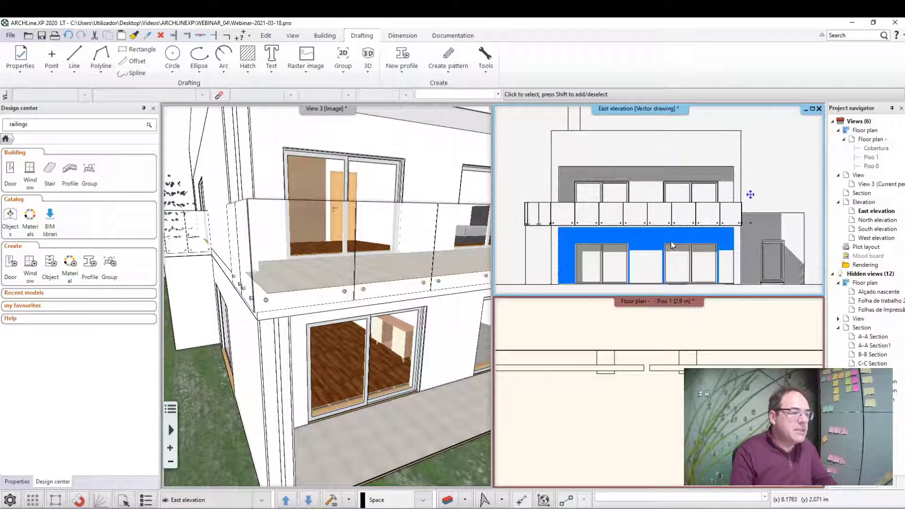
scroll(677, 243, "up", 1)
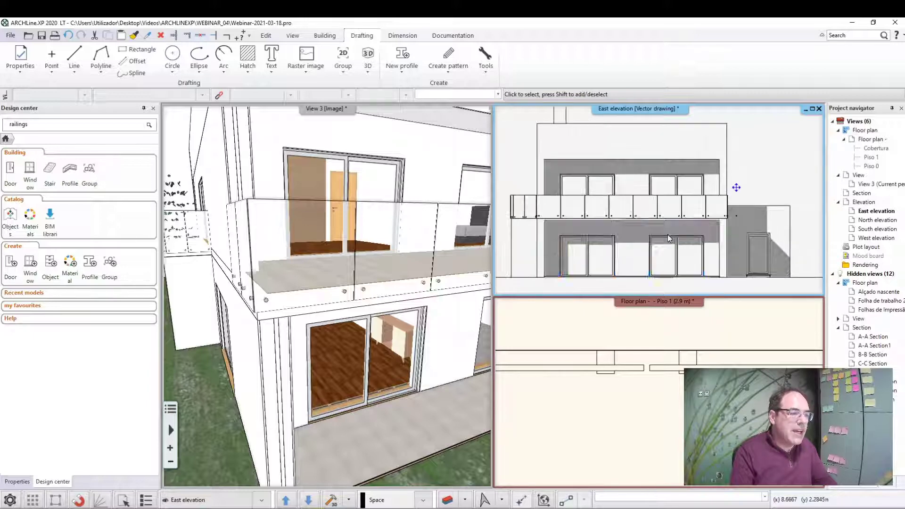
scroll(675, 242, "down", 1)
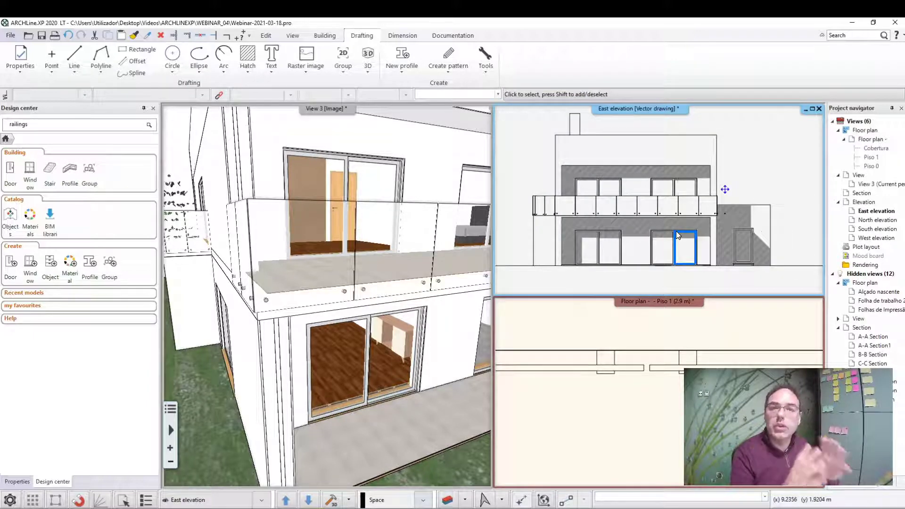